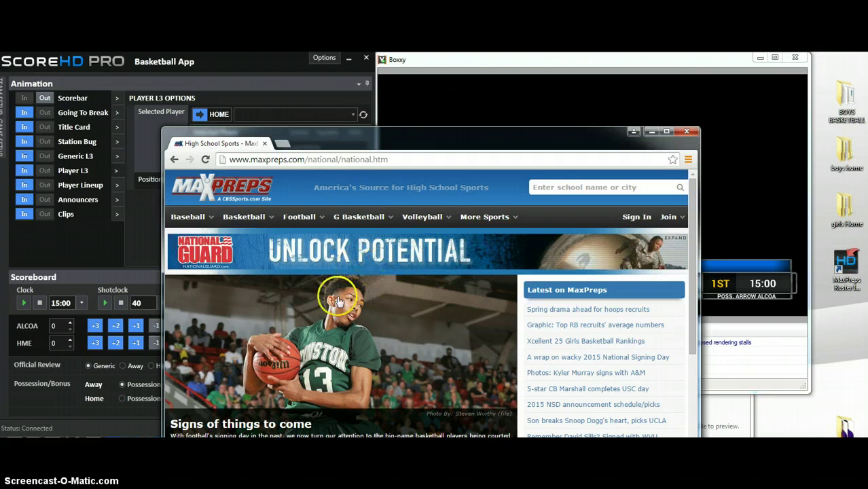
Move the MaxPreps browser down and right to reveal the ScoreHD panel and Boxxy scorebar preview.
drag(425, 142, 516, 340)
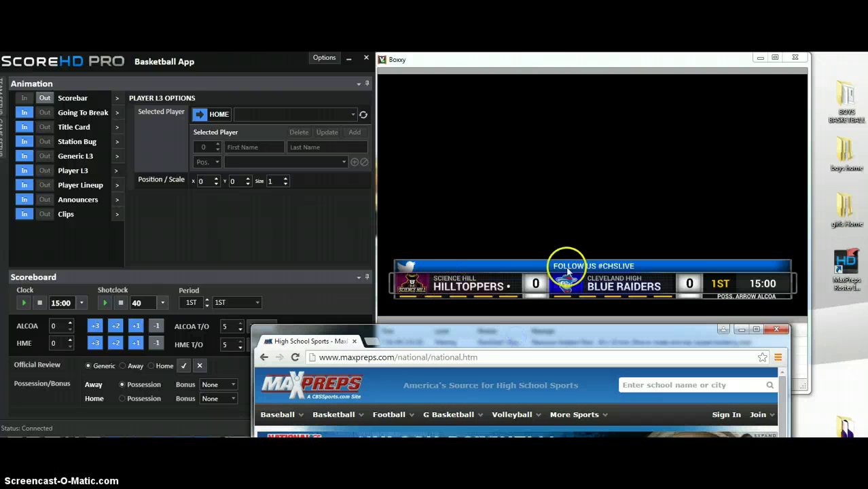
Call an ALCOA timeout, leaving 4, and give ALCOA 3 points for a 3–0 lead.
click(535, 67)
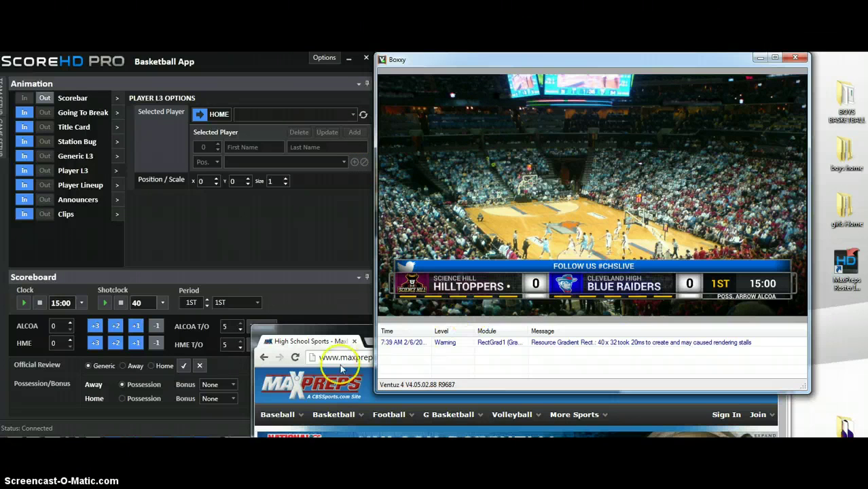
click(240, 331)
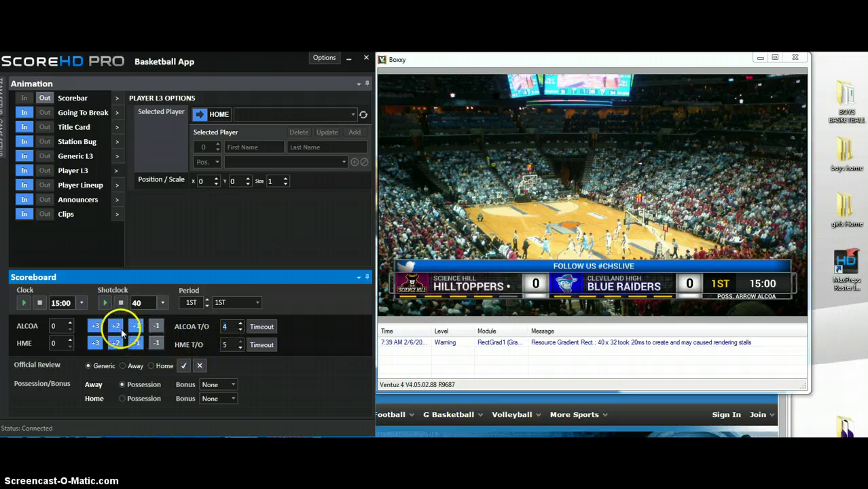
click(117, 328)
click(137, 327)
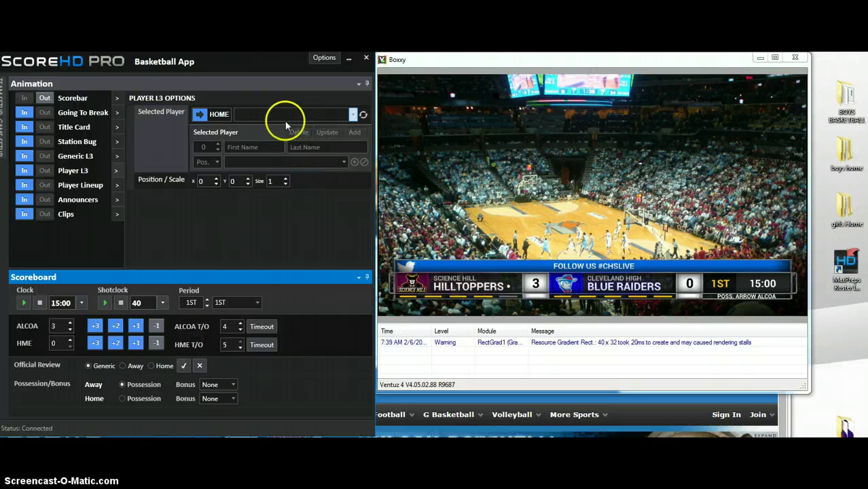
Take the FOLLOW US #CHSLIVE banner off air and put it back on.
click(117, 98)
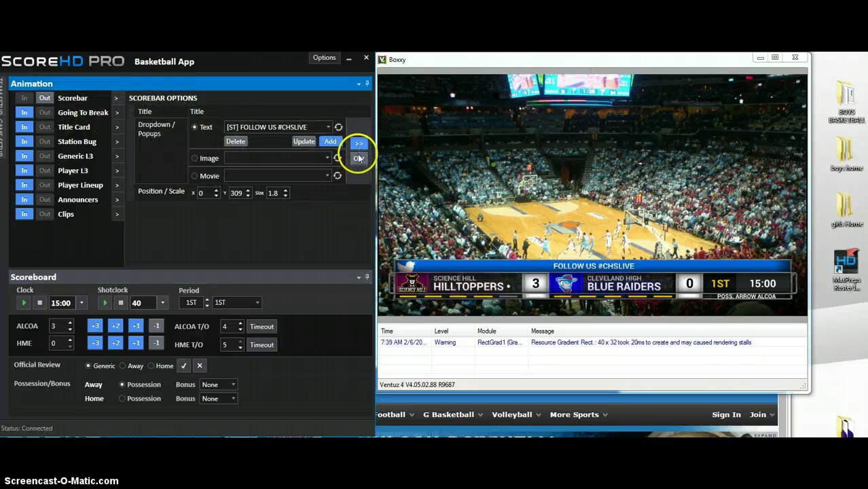
click(358, 145)
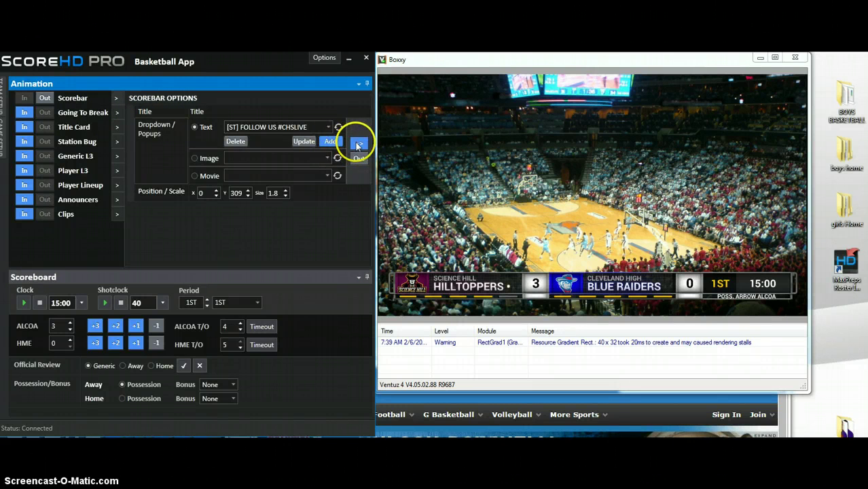
click(352, 144)
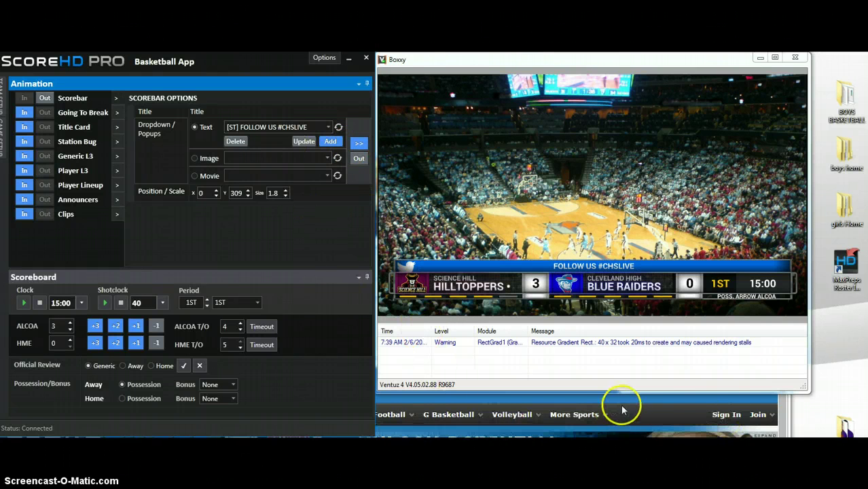
Bring the MaxPreps browser above the preview and start a school search.
click(703, 406)
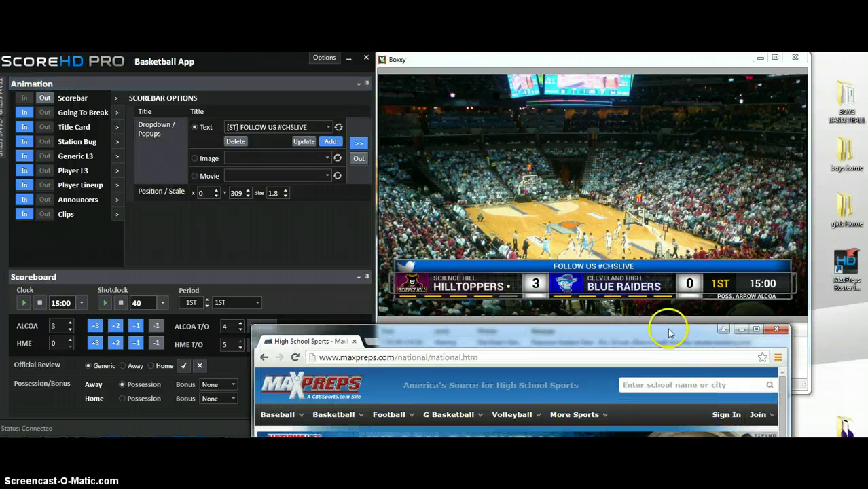
drag(723, 330, 680, 152)
click(614, 208)
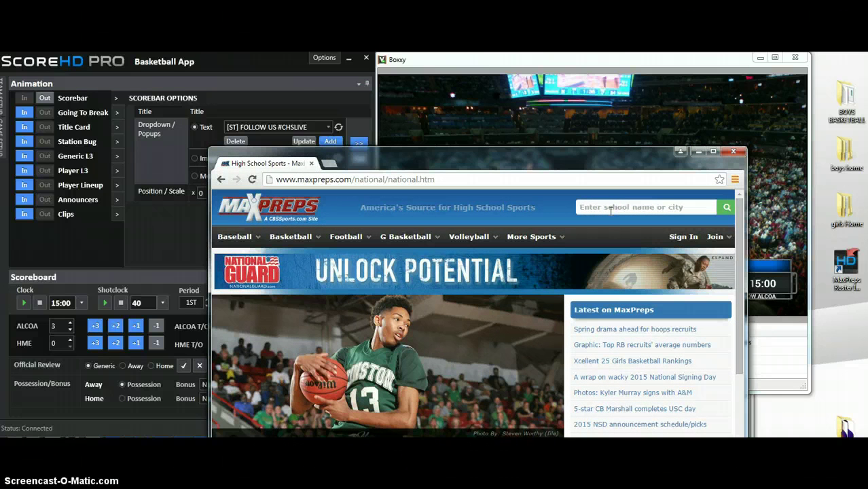
Point the Player L3 options at the AWAY team and check its player list.
click(294, 80)
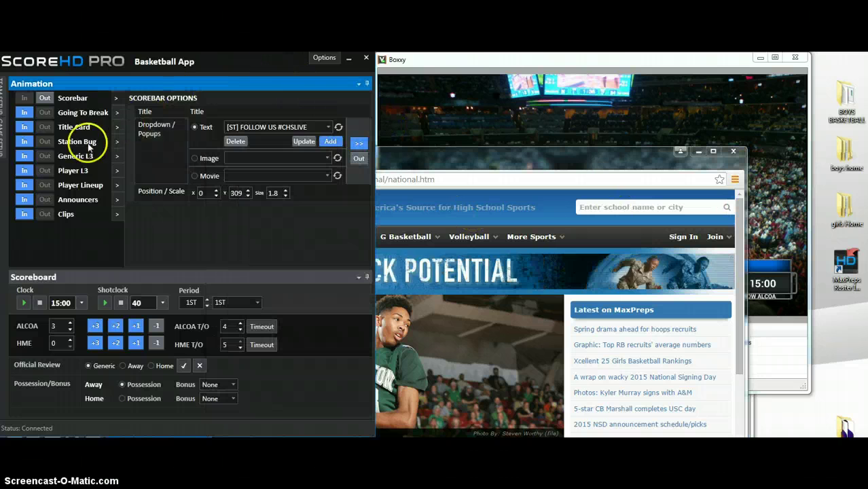
click(115, 171)
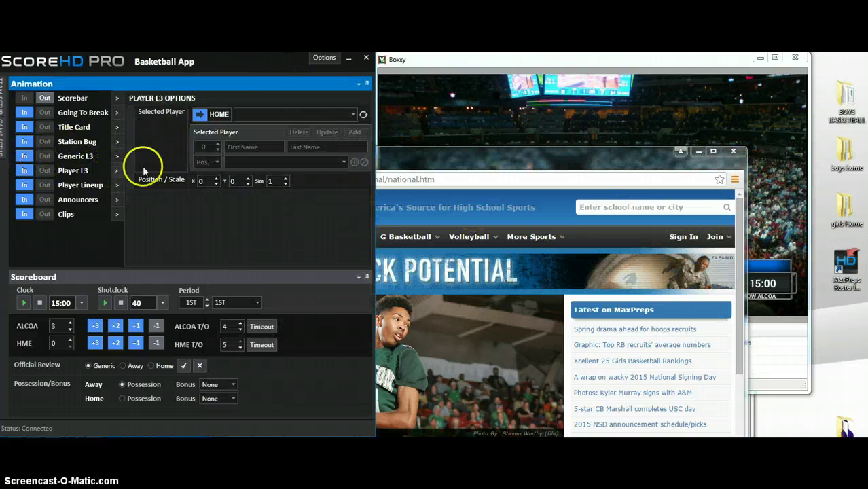
click(224, 115)
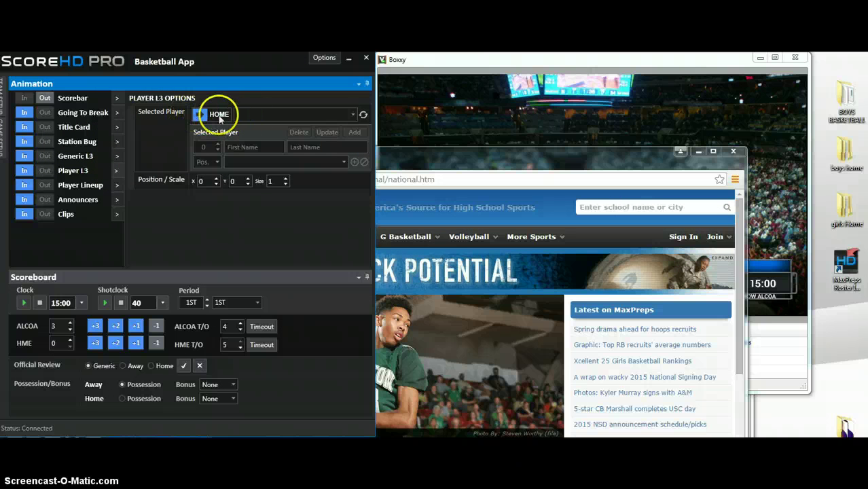
click(352, 116)
click(352, 117)
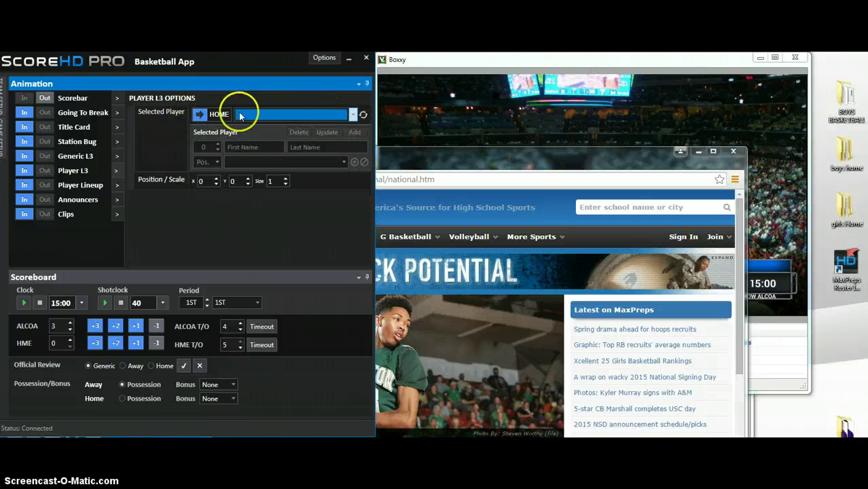
click(221, 114)
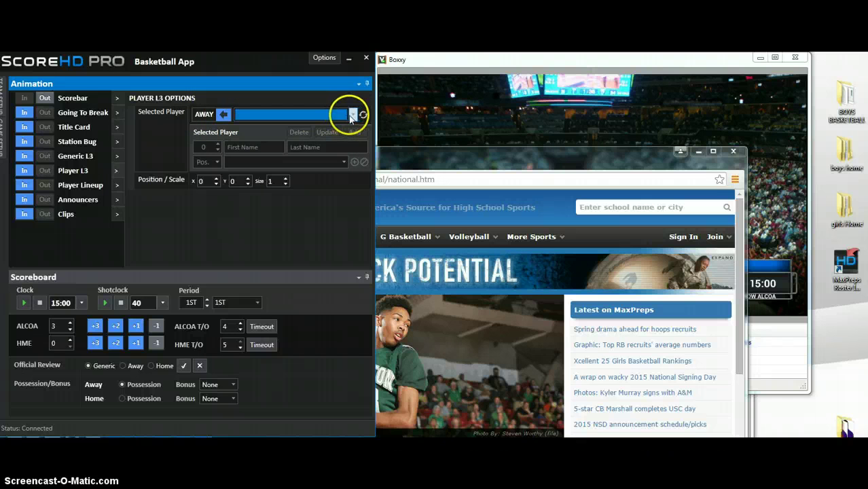
click(352, 117)
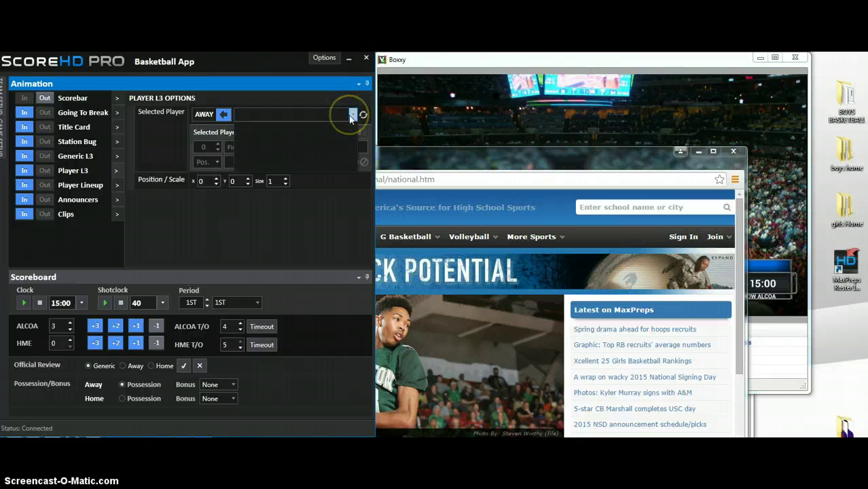
click(438, 155)
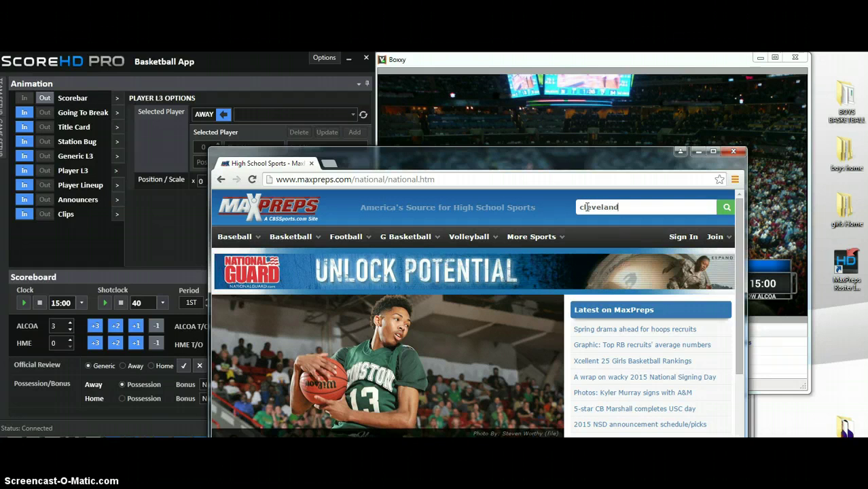
Open the Cleveland Blue Raiders varsity basketball roster (14 players) from the cleveland search.
key(Return)
click(552, 232)
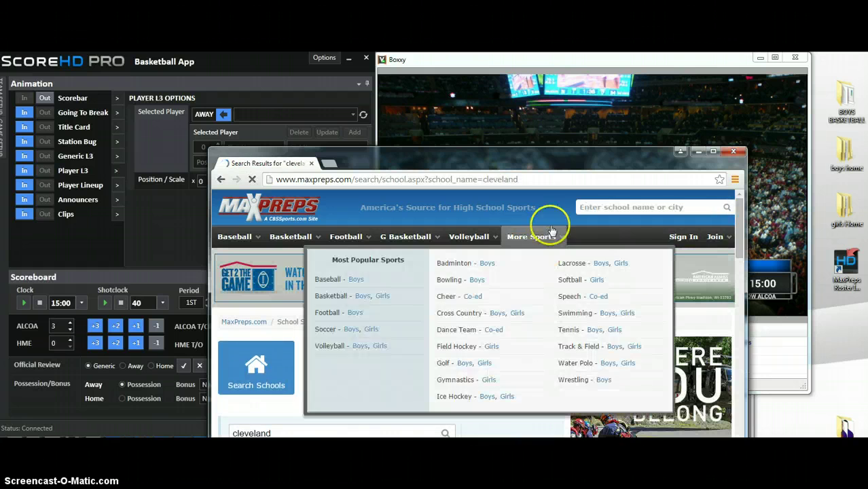
drag(534, 162, 538, 76)
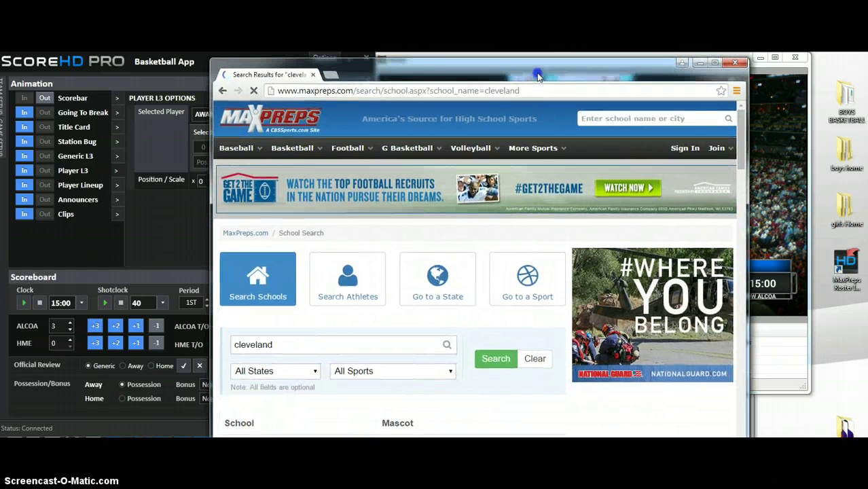
drag(741, 143, 742, 192)
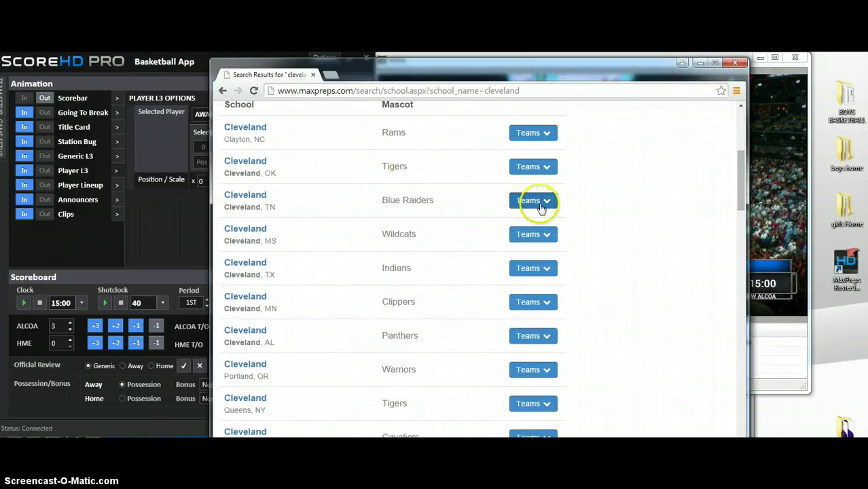
click(542, 203)
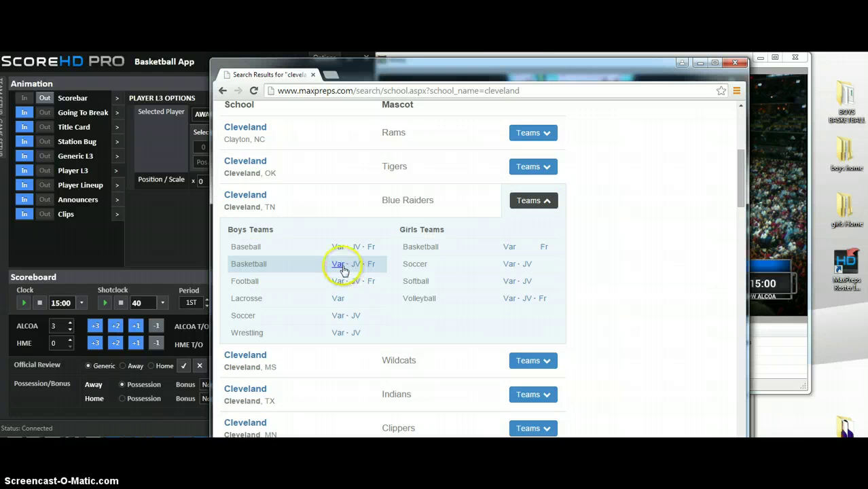
click(340, 266)
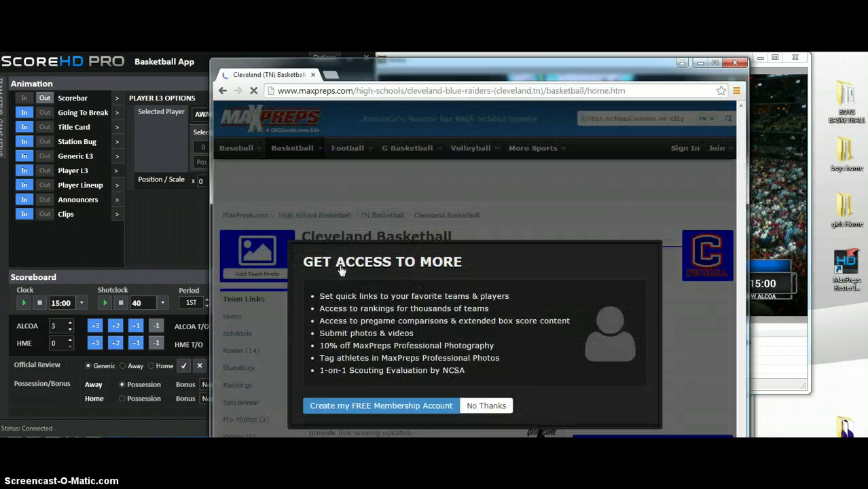
click(503, 405)
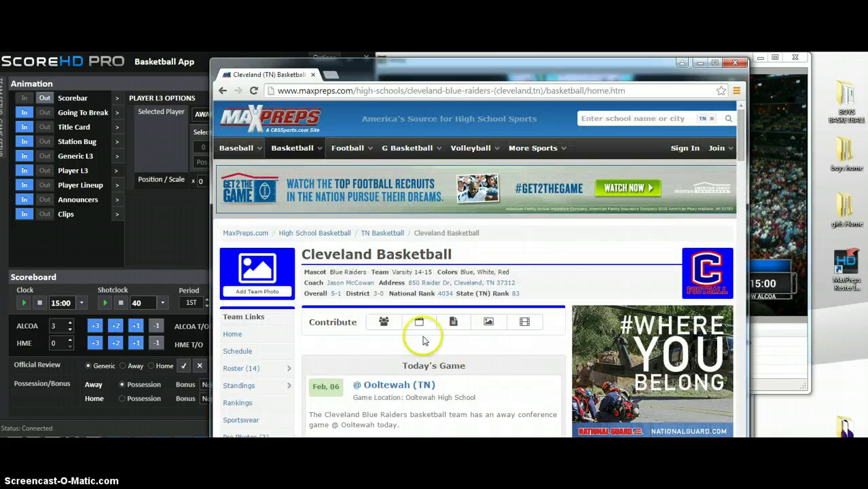
click(234, 369)
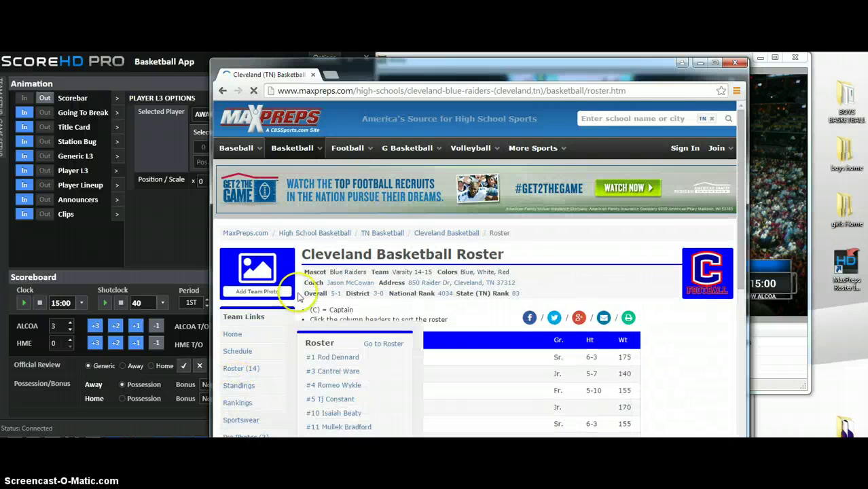
Copy the roster page's web address.
drag(628, 91, 294, 90)
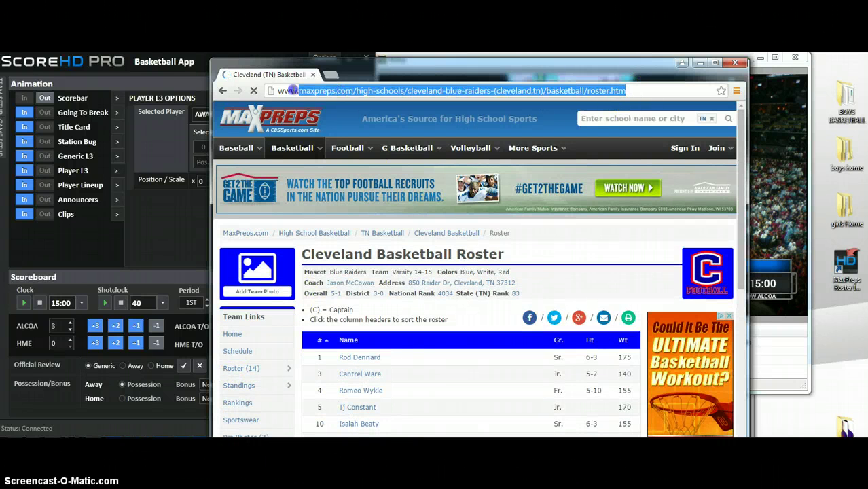
right_click(400, 93)
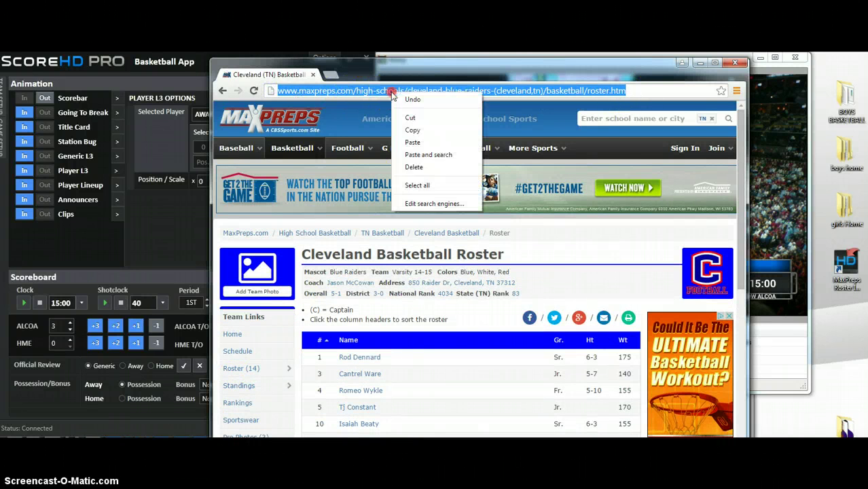
click(413, 129)
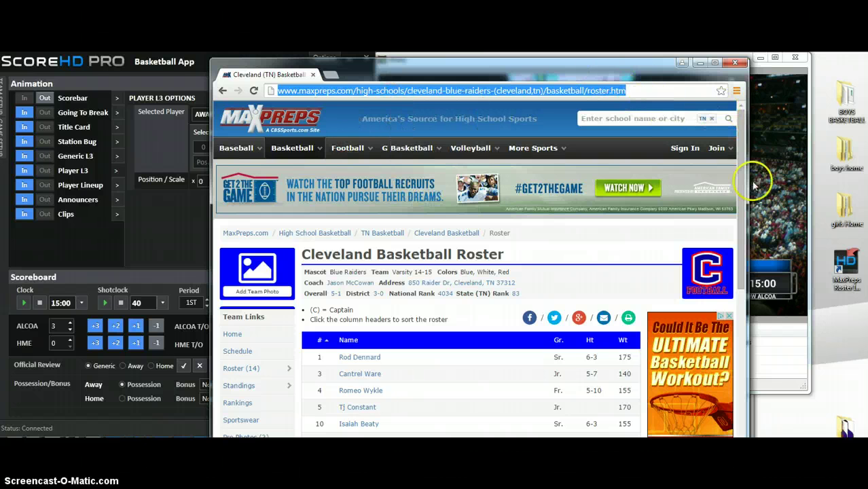
Paste the Cleveland roster URL as the Home Team Roster and run Import & Create.
click(849, 275)
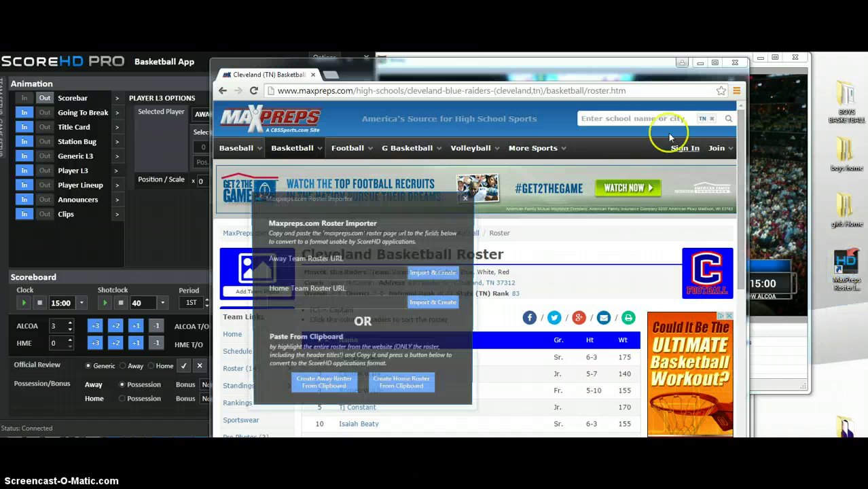
click(274, 303)
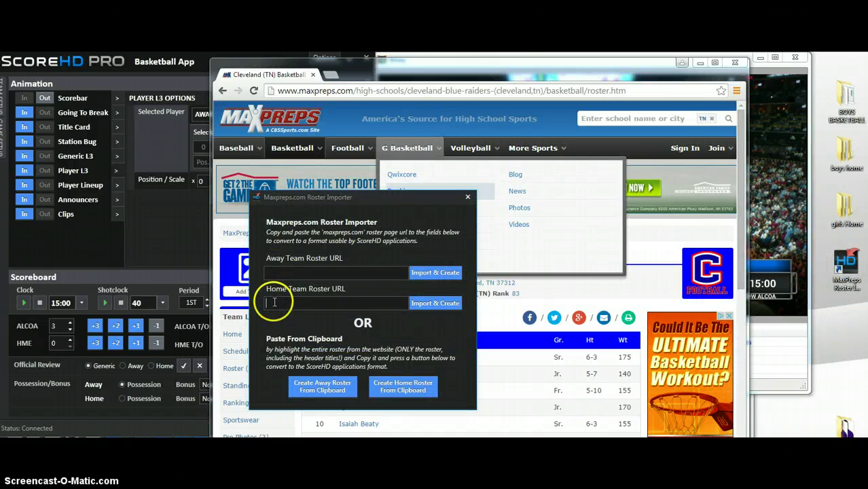
right_click(278, 304)
click(303, 338)
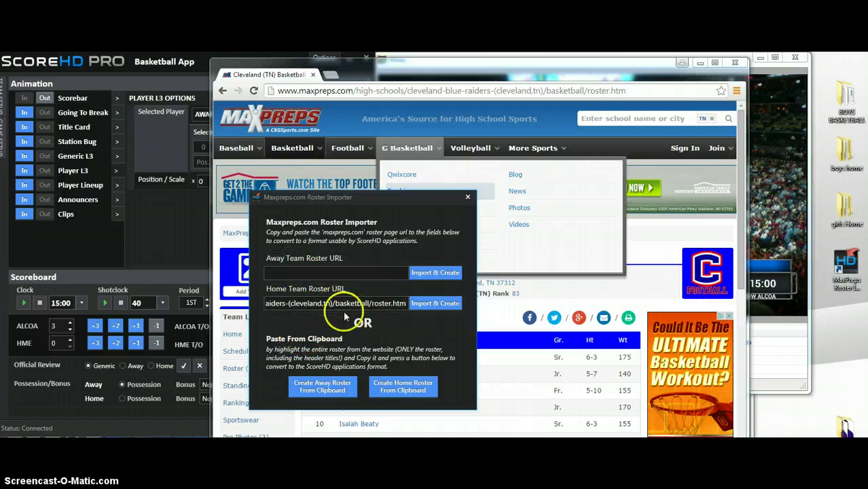
click(437, 307)
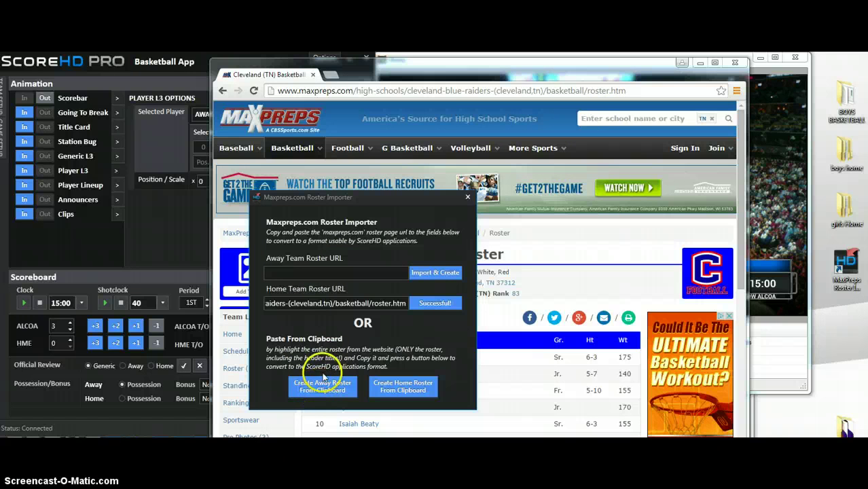
click(568, 68)
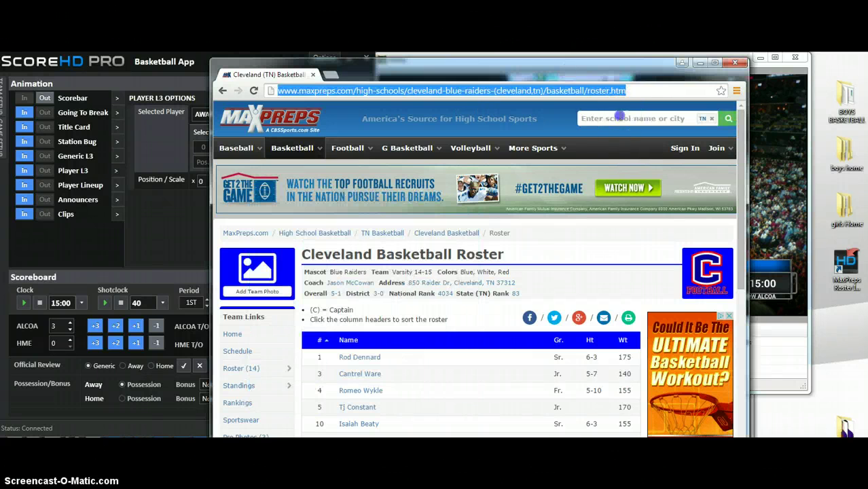
Search 'science hill' and open the Hilltoppers boys varsity basketball roster (19 players).
click(620, 117)
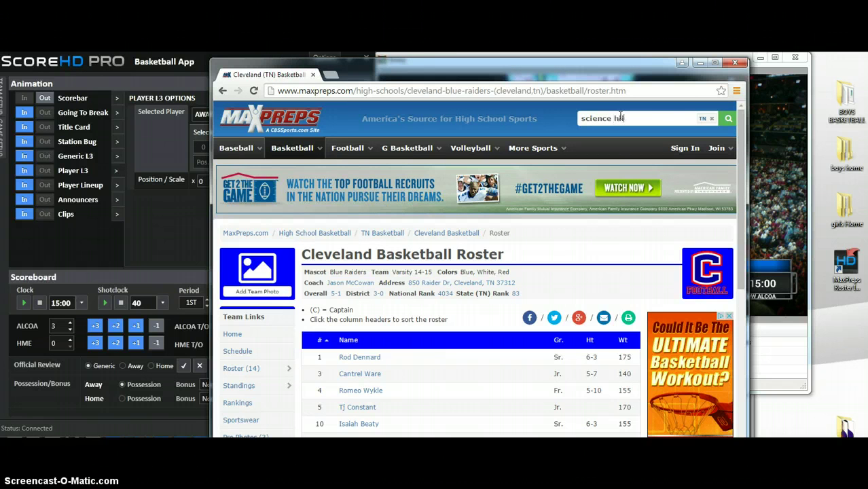
text(science hill)
key(Return)
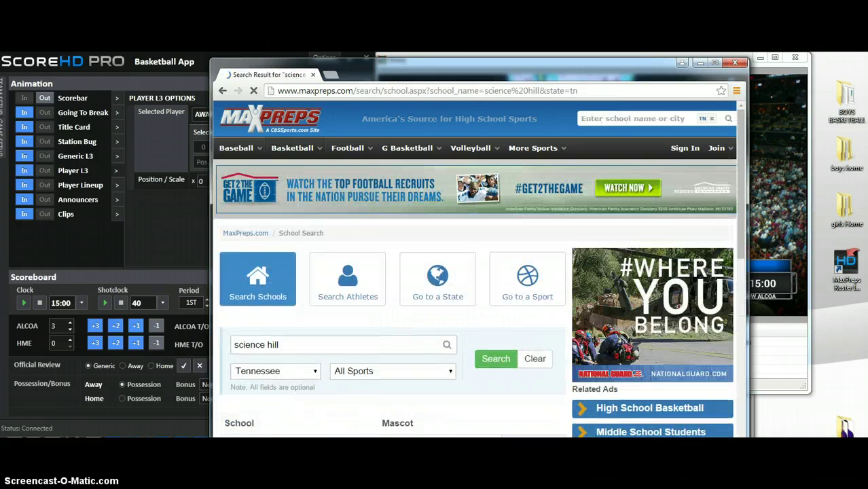
drag(743, 200, 745, 258)
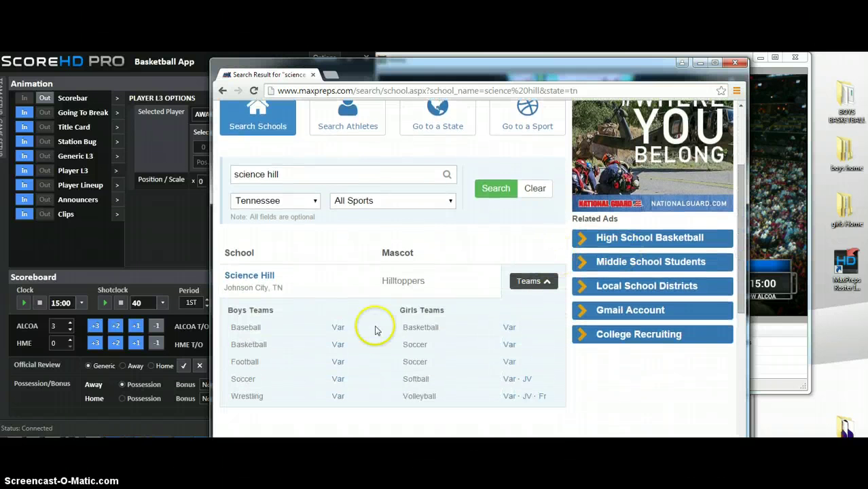
click(338, 348)
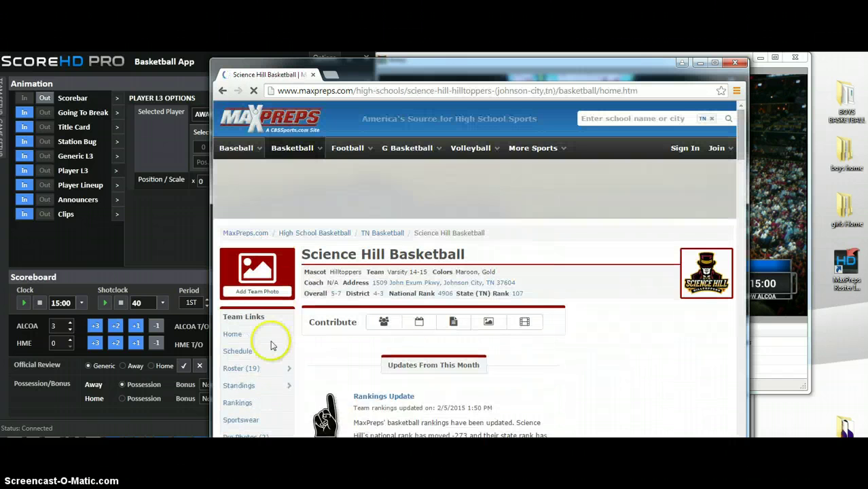
click(237, 369)
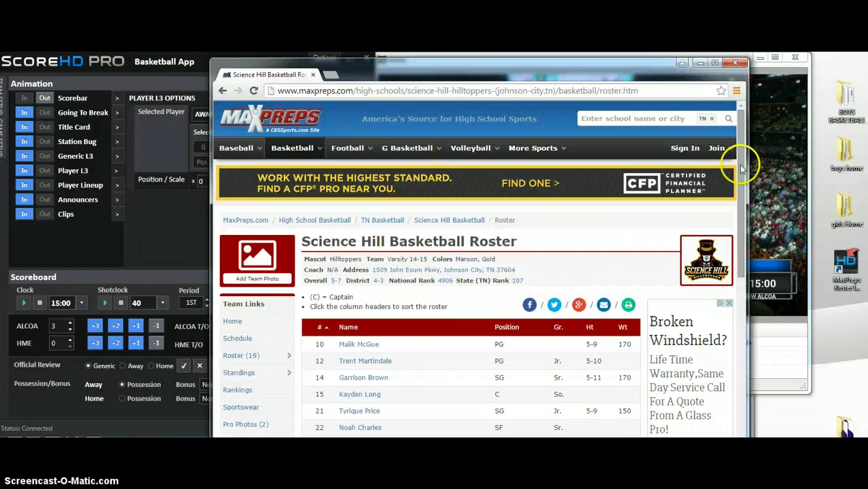
drag(740, 167, 741, 231)
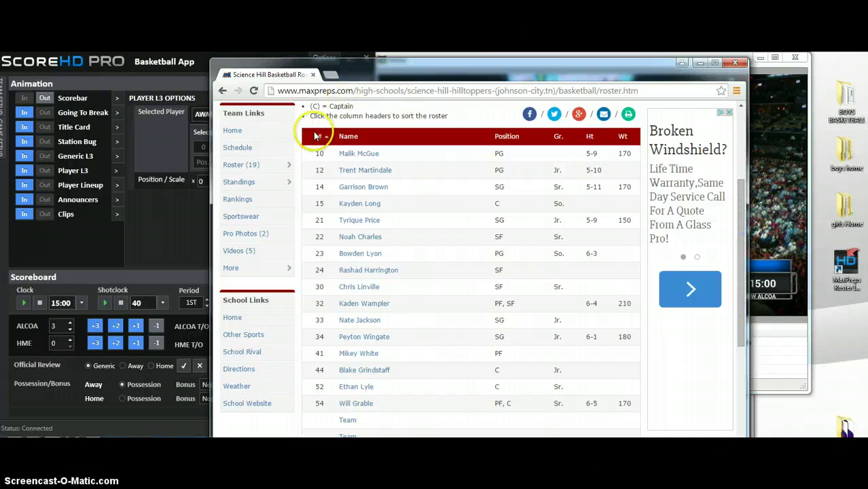
Copy the whole roster table, headers included, to the clipboard.
drag(313, 138, 357, 139)
drag(426, 176, 555, 398)
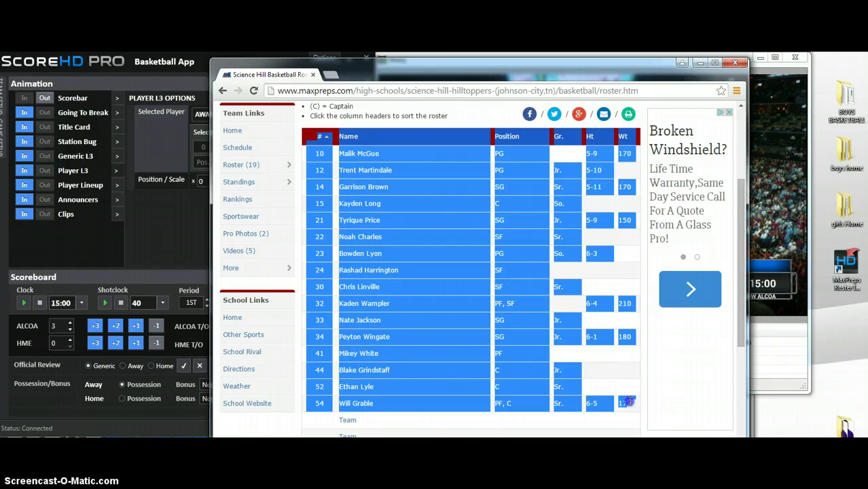
drag(550, 399, 452, 398)
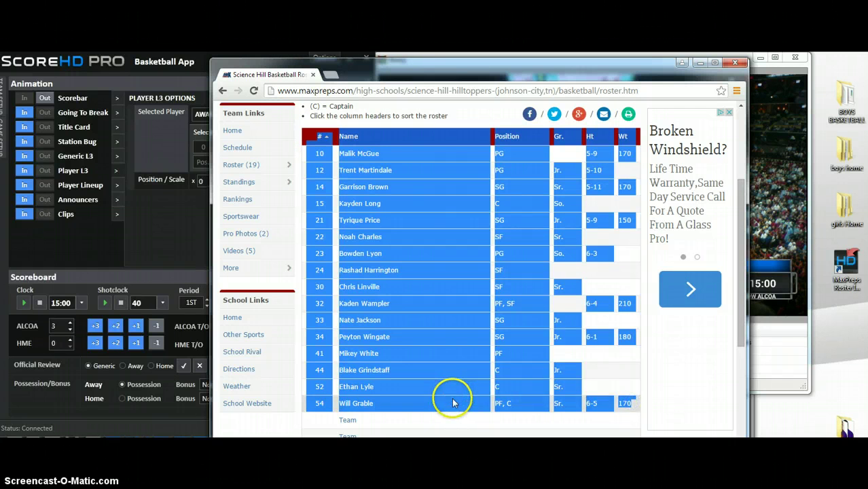
right_click(453, 400)
click(474, 406)
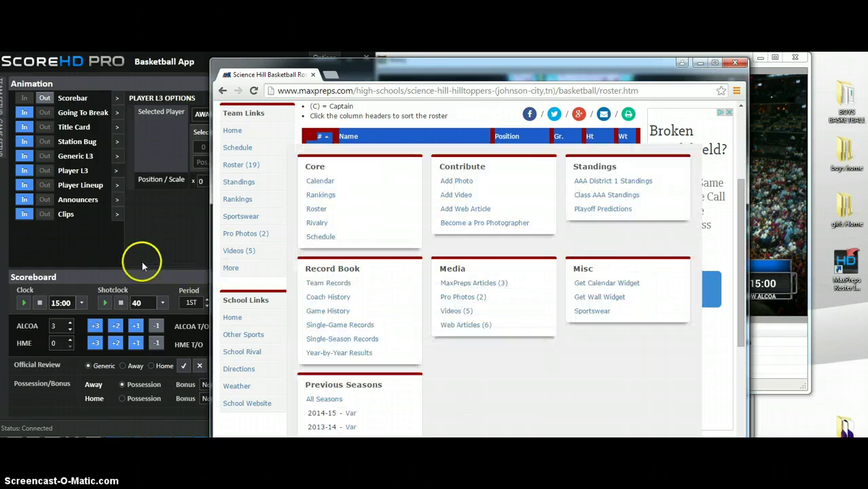
drag(368, 76, 487, 270)
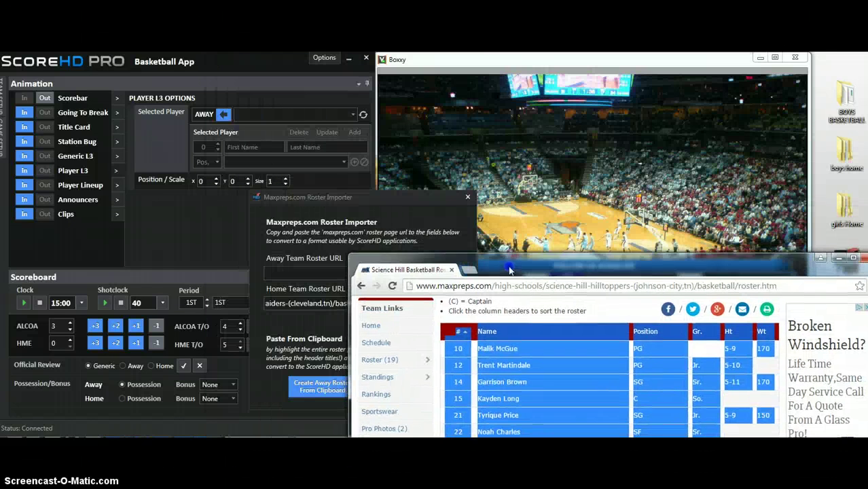
Create the away roster from the copied Science Hill table and close the Roster Importer.
click(341, 201)
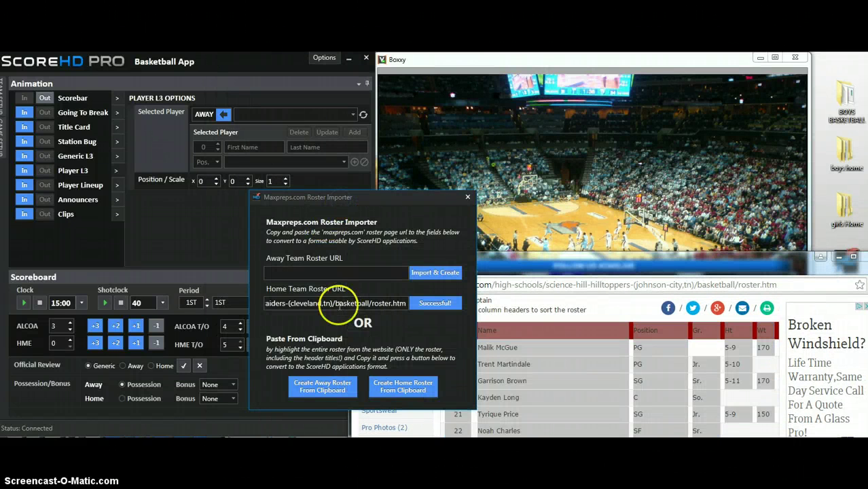
click(324, 393)
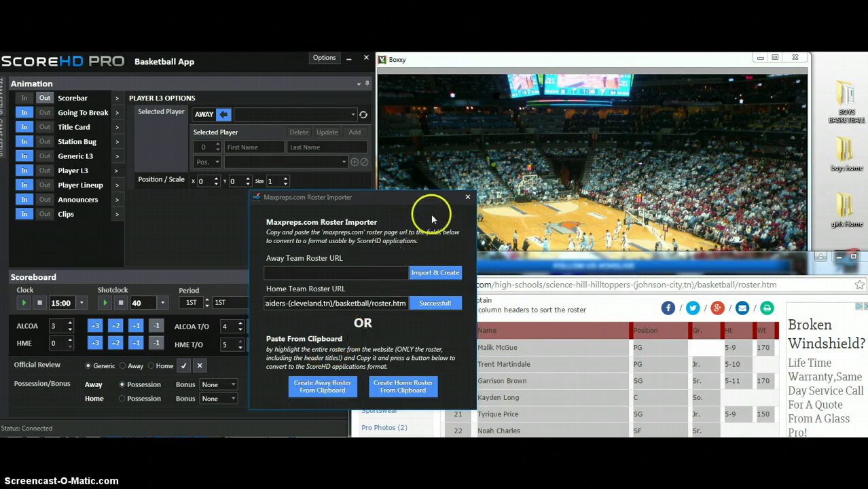
click(468, 199)
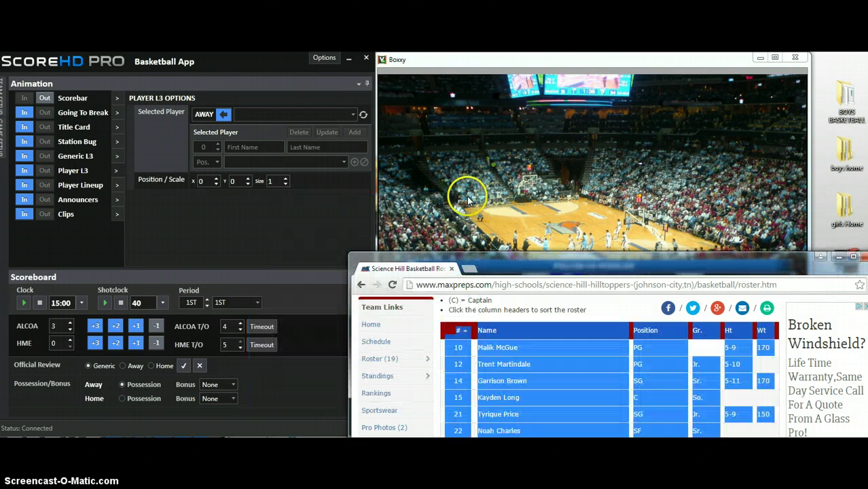
drag(515, 259, 506, 441)
click(284, 57)
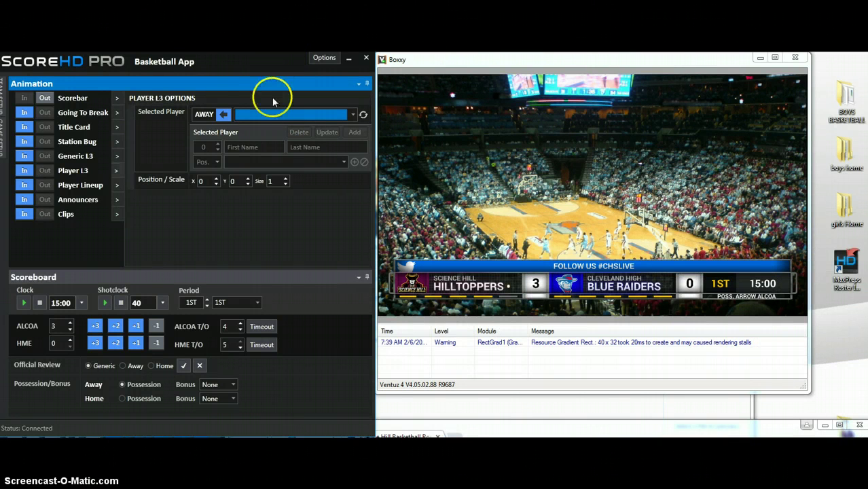
click(364, 117)
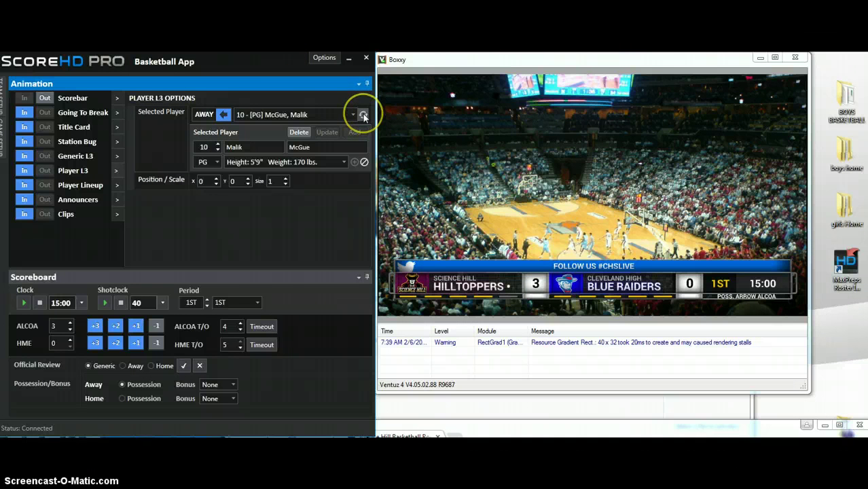
click(353, 114)
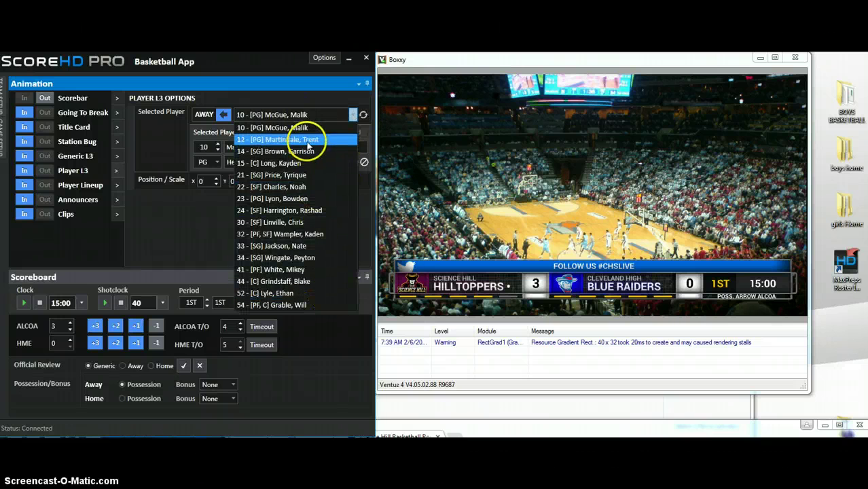
click(306, 104)
click(204, 114)
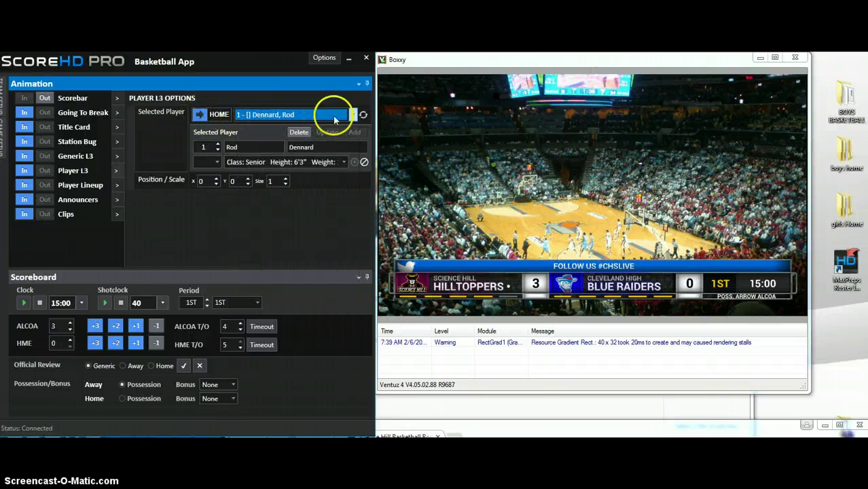
click(352, 115)
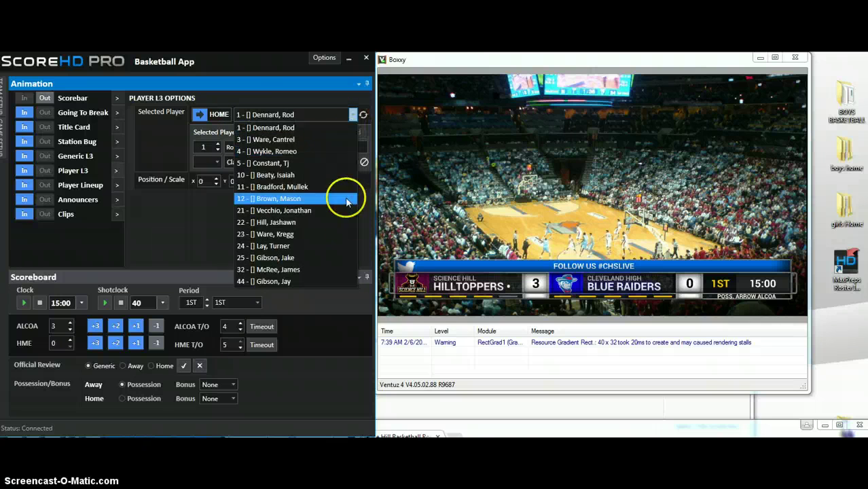
click(333, 108)
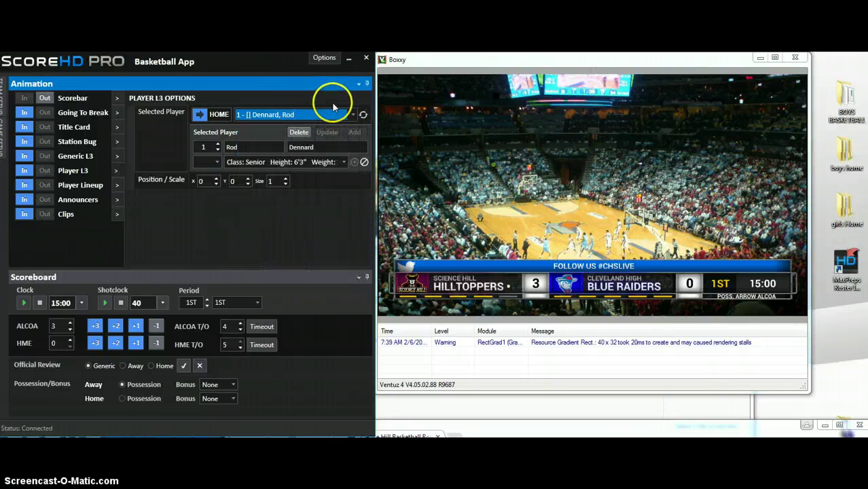
click(44, 98)
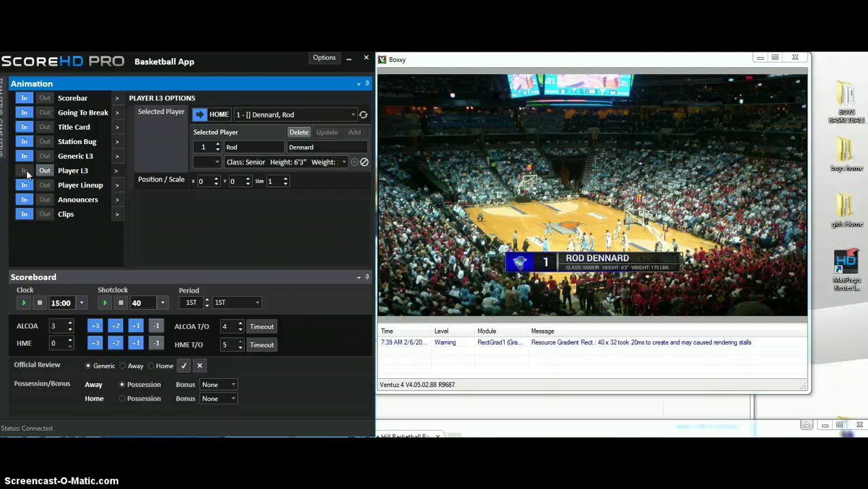
Enlarge the player lower-third to size 1.5 and move it lower.
click(286, 178)
click(287, 179)
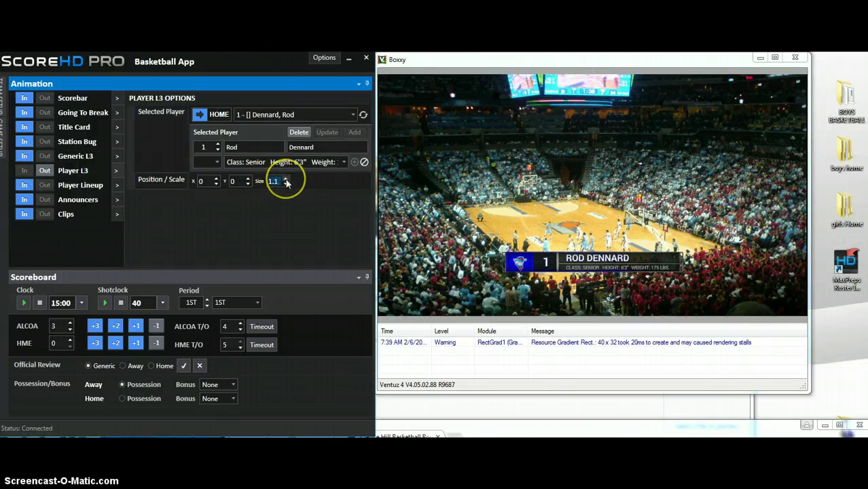
click(286, 180)
click(286, 180)
click(286, 180)
click(273, 180)
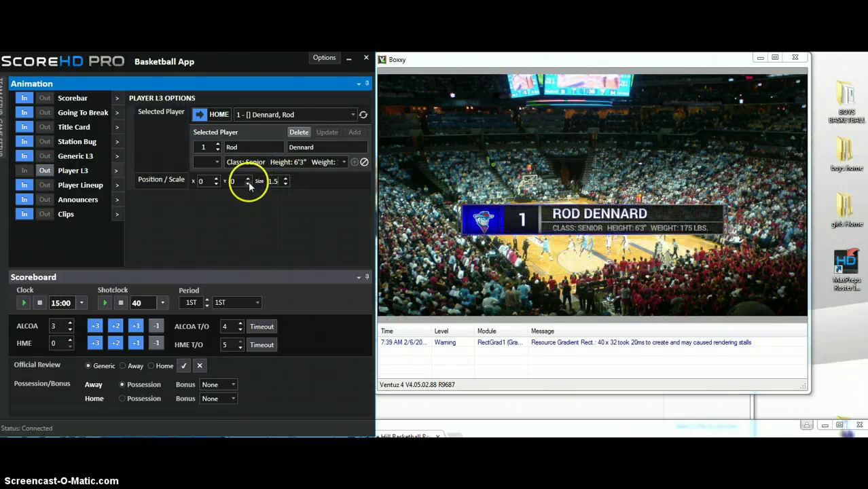
click(248, 184)
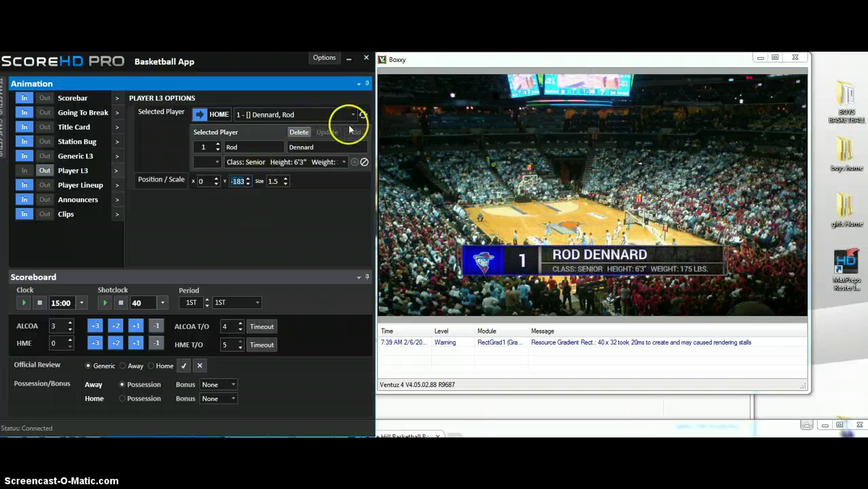
click(45, 170)
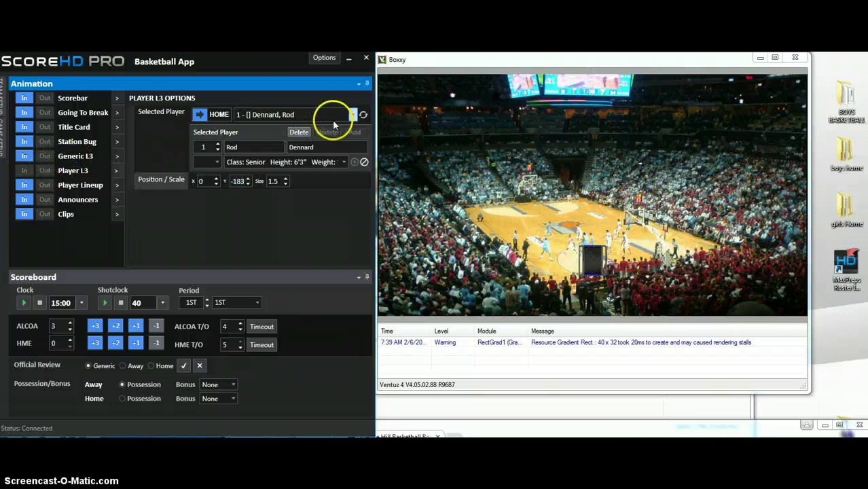
click(353, 114)
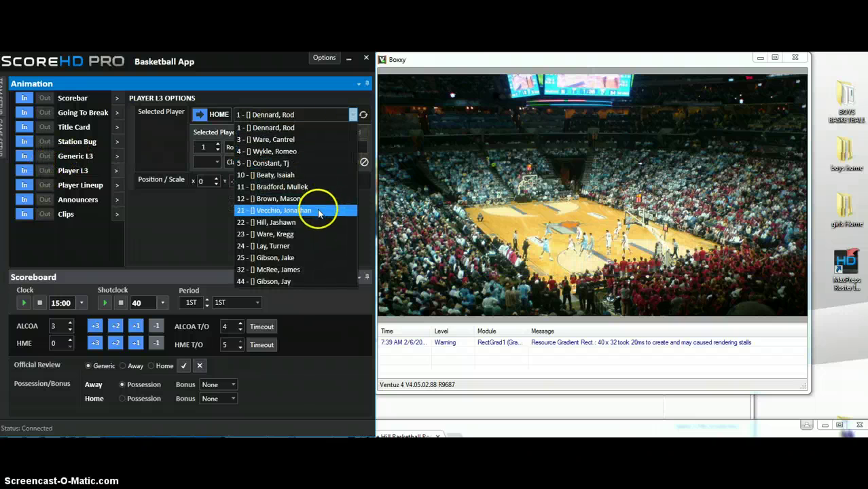
click(318, 213)
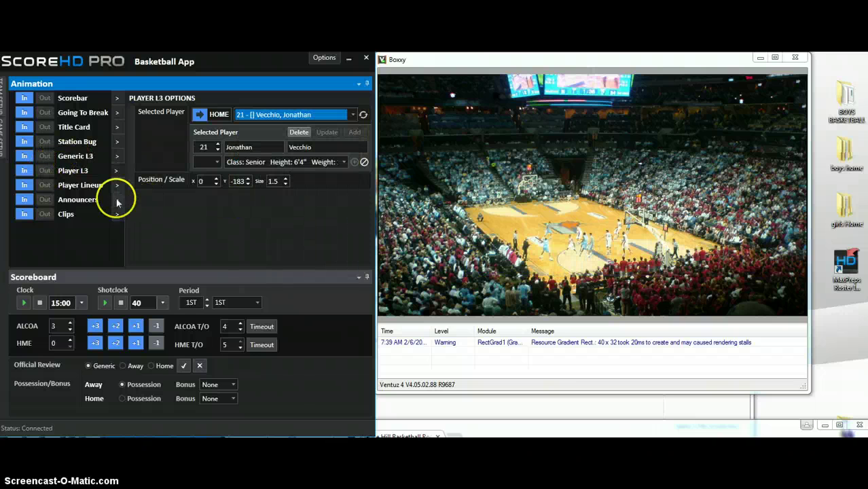
click(23, 170)
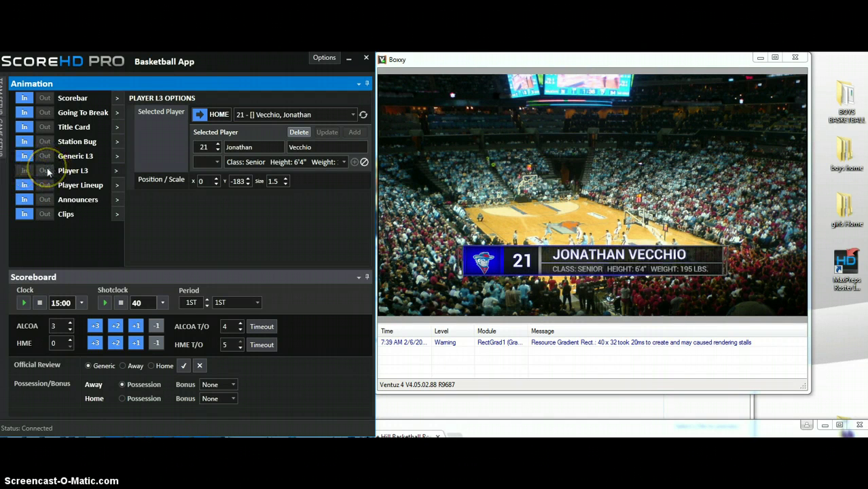
click(45, 171)
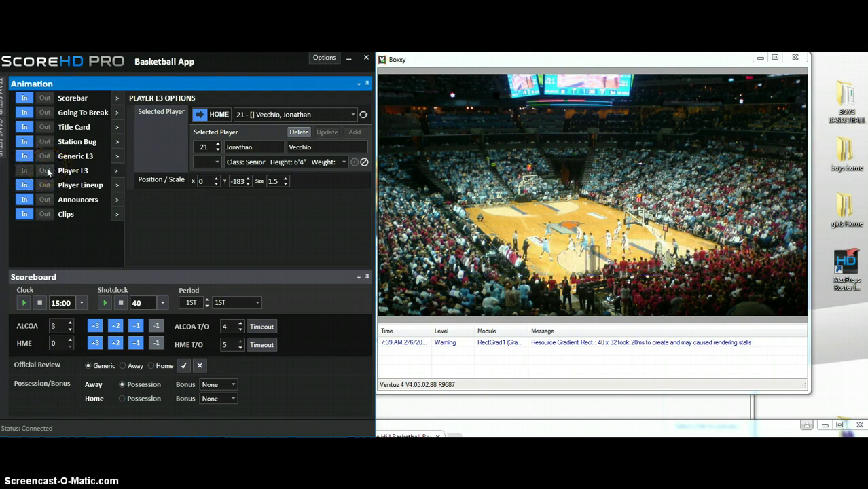
click(203, 114)
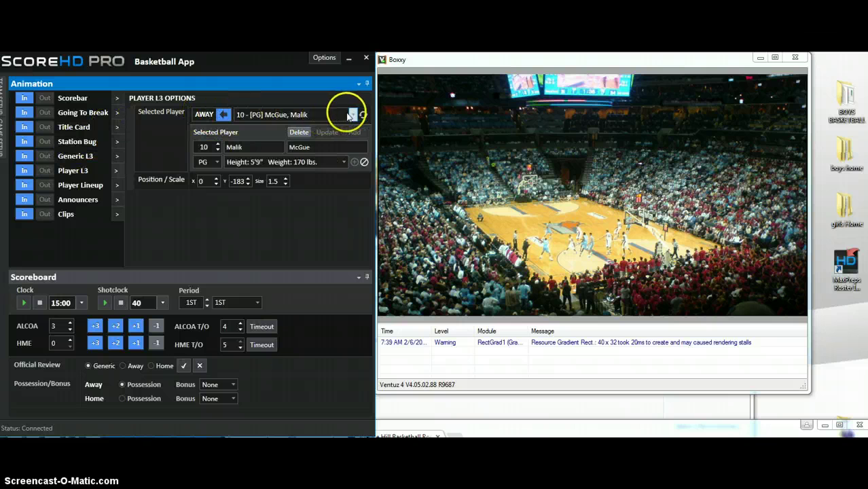
Select away player #15, the sophomore center, then air his lower-third and take it off.
click(350, 115)
click(333, 157)
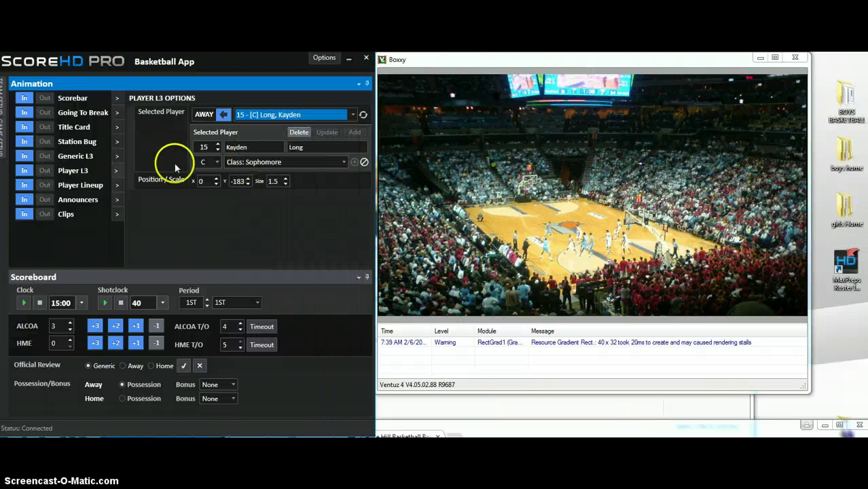
click(24, 171)
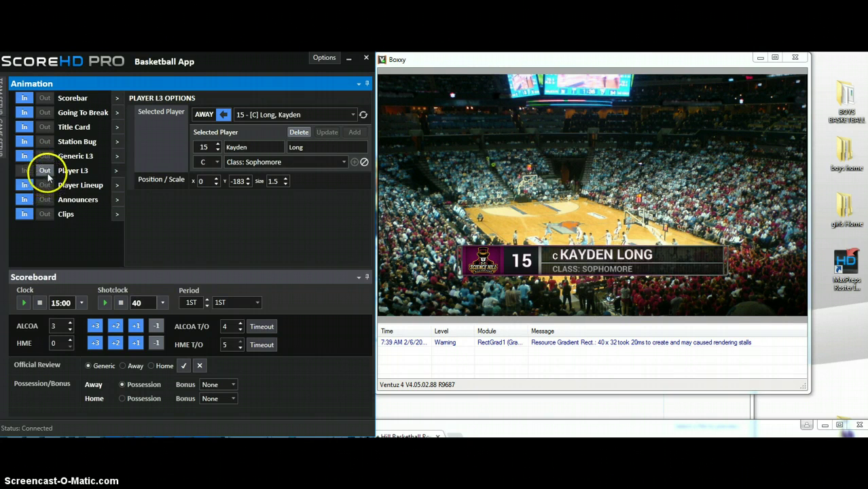
click(45, 173)
click(45, 172)
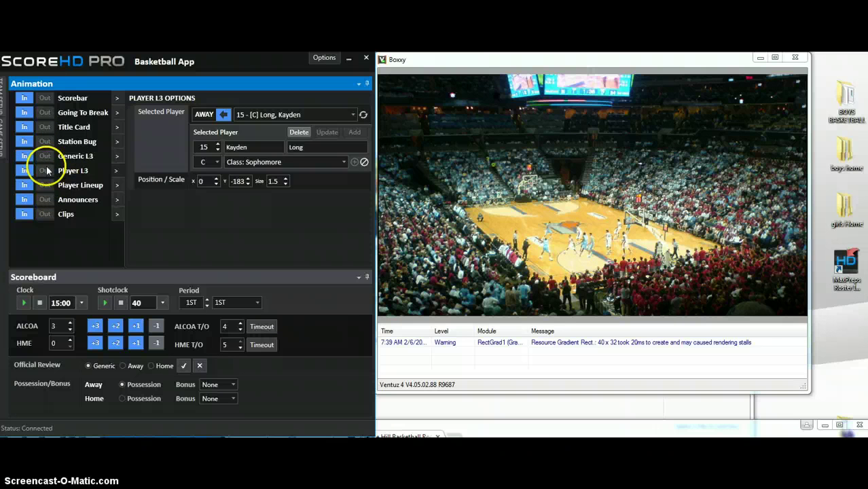
Switch the starting line-up roster from Away Team to Home Team, and open the boys home › Home photo folder.
click(116, 185)
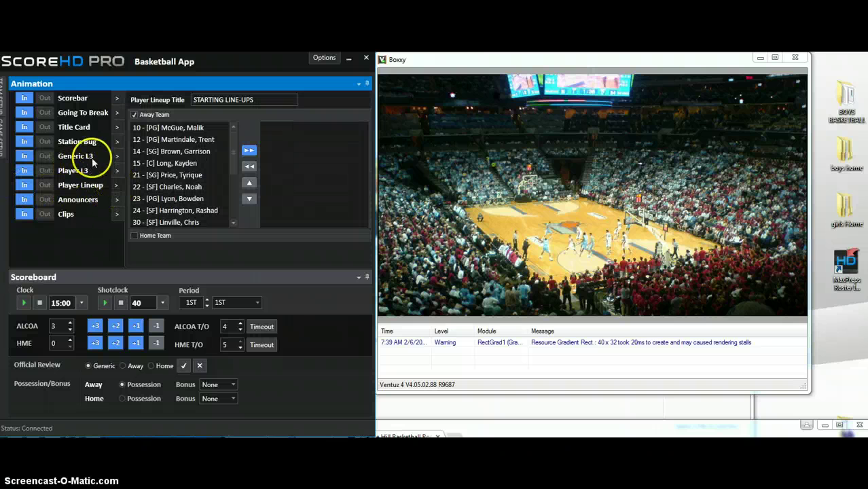
click(136, 115)
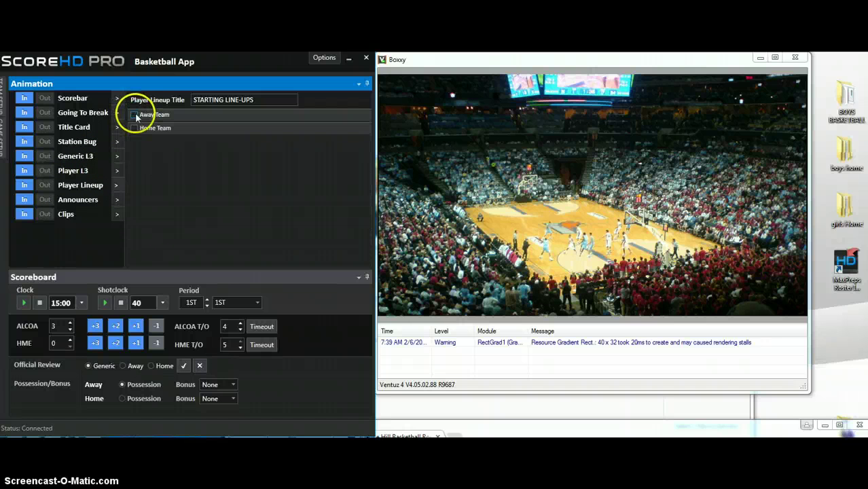
click(135, 129)
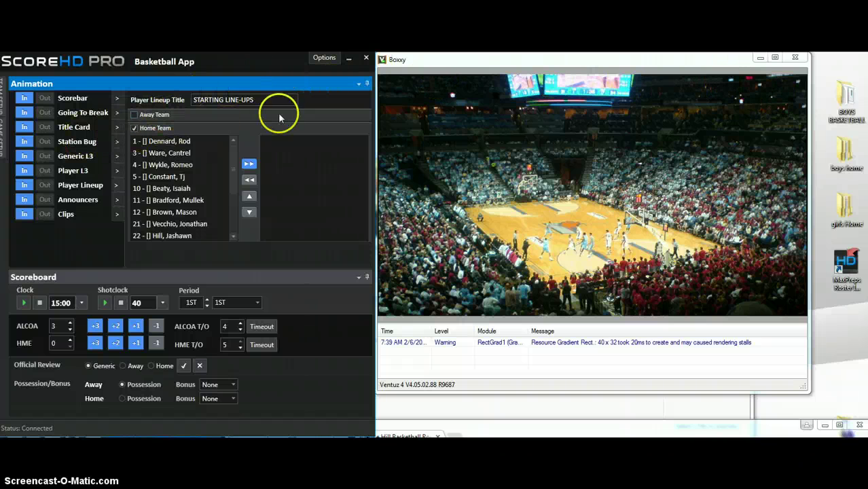
double_click(848, 158)
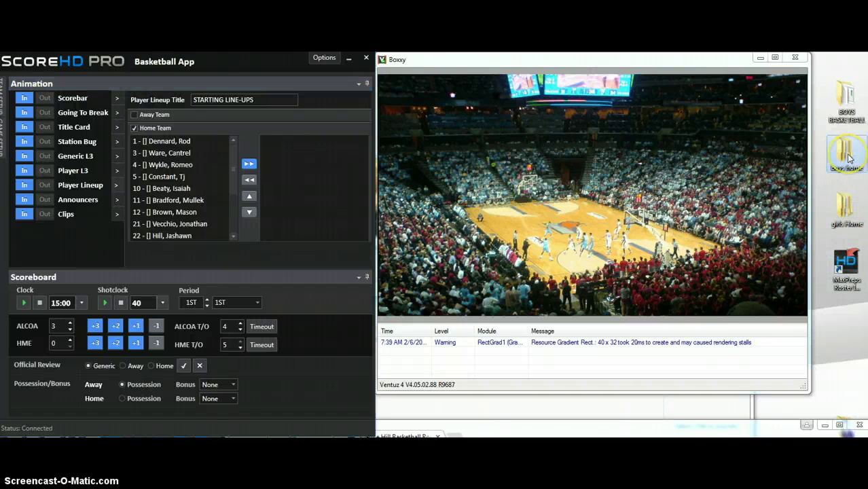
double_click(386, 329)
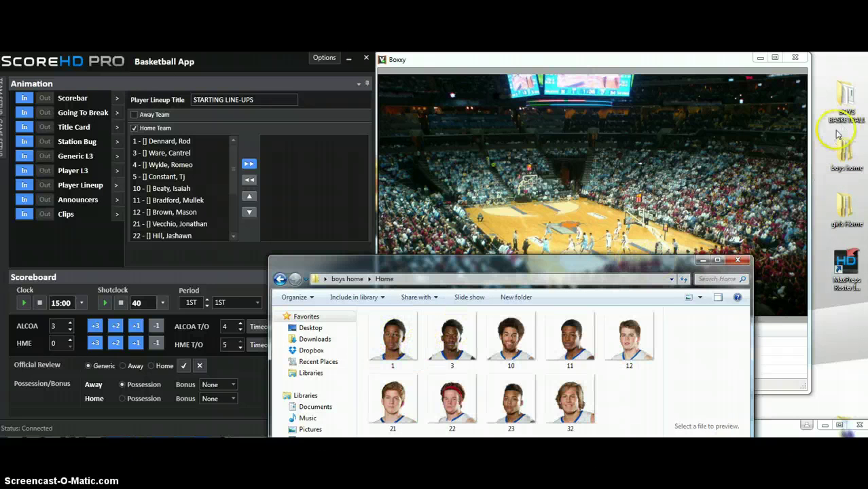
Select and copy all nine home player headshots in the boys home › Home folder.
drag(625, 415, 397, 348)
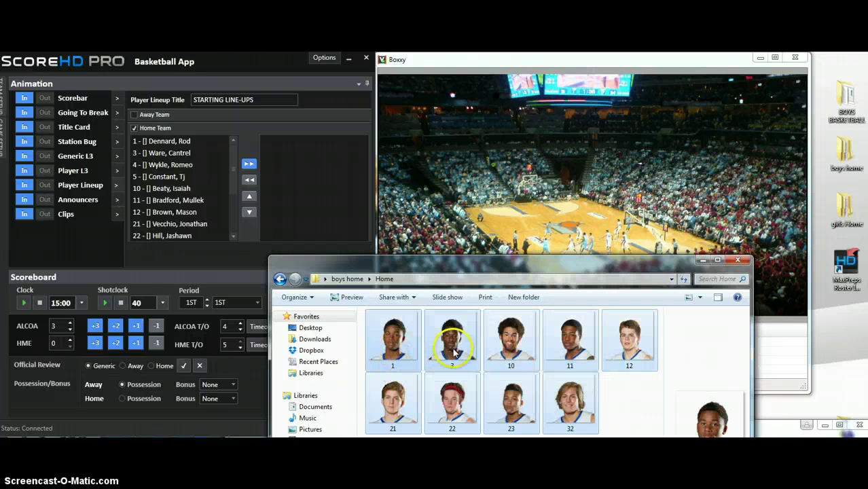
right_click(453, 350)
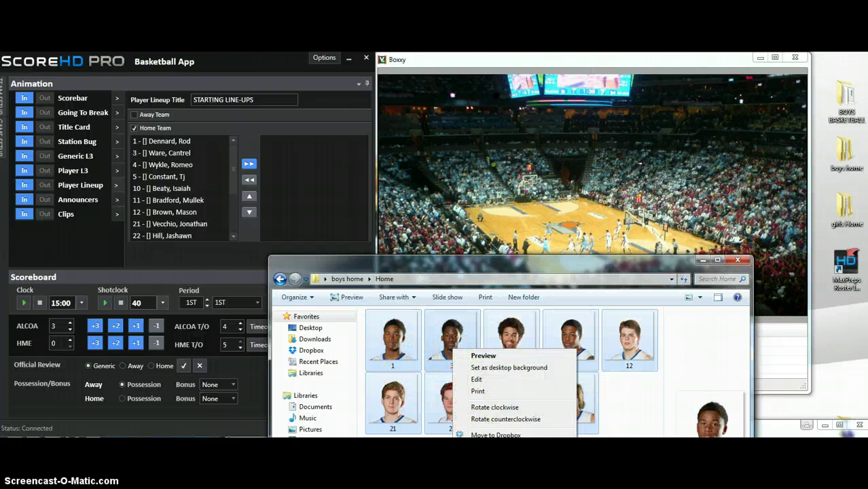
key(Escape)
Paste the headshots into BOYS BASKETBALL\Resources\Headshots\Home and close both folder windows.
click(849, 108)
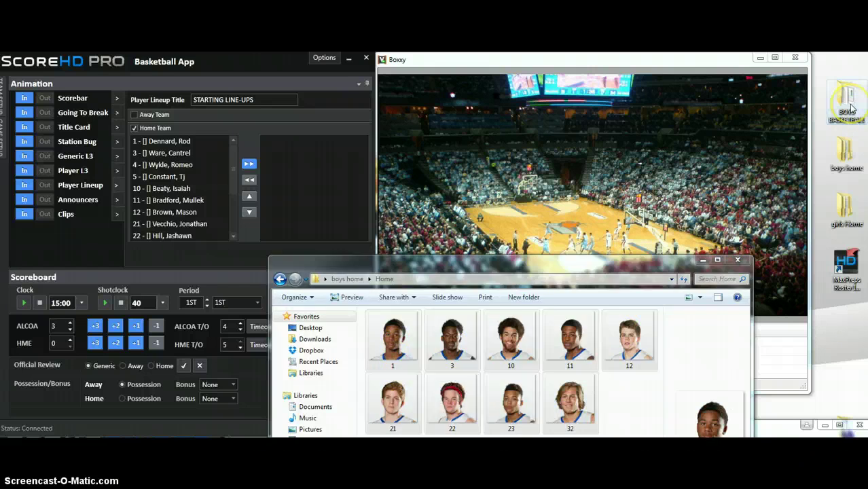
double_click(850, 107)
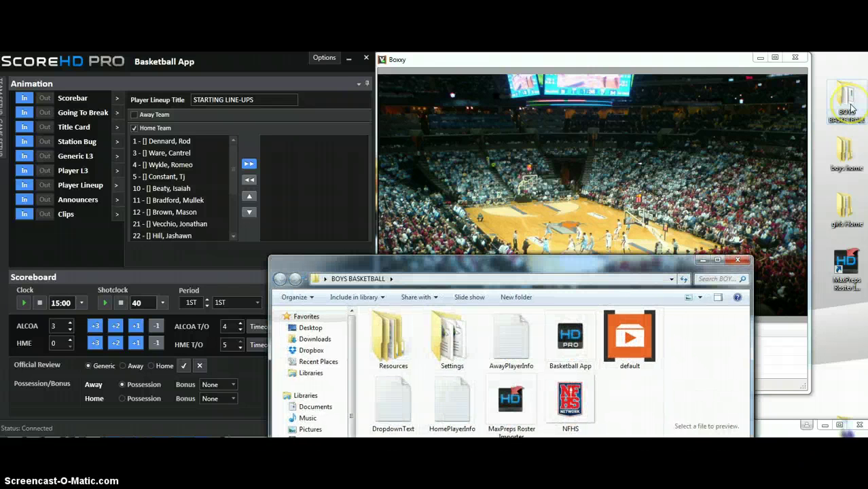
double_click(394, 350)
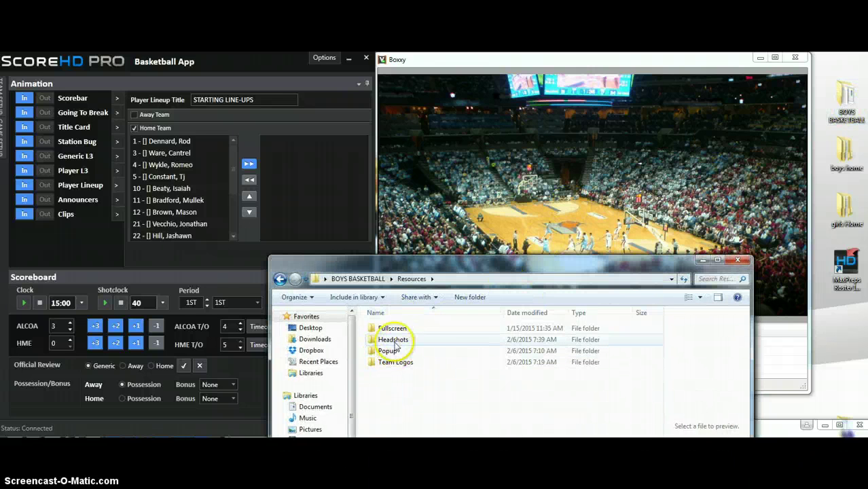
double_click(396, 341)
double_click(393, 343)
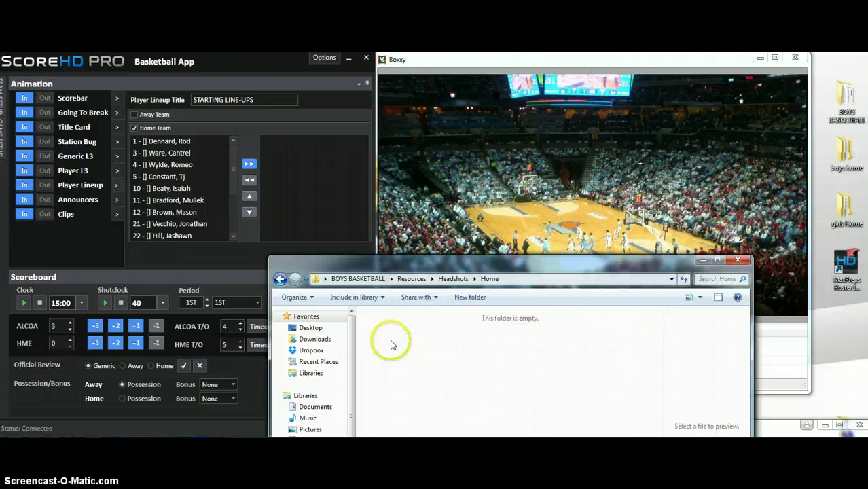
right_click(396, 360)
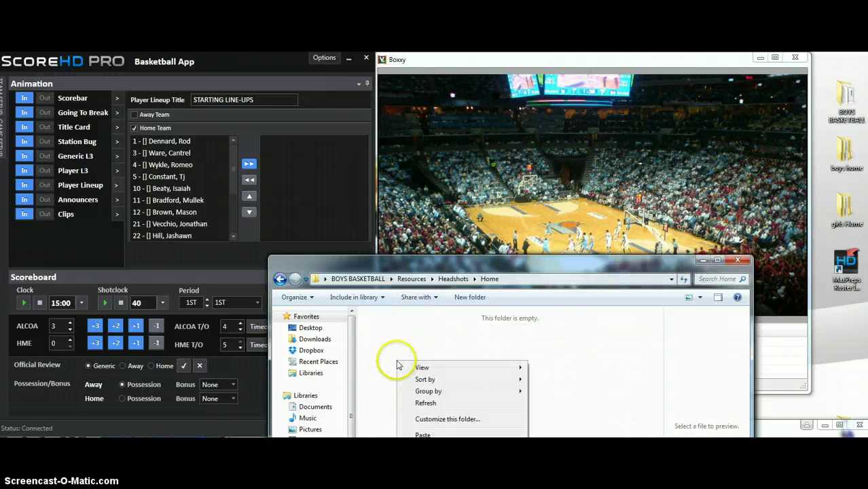
click(424, 437)
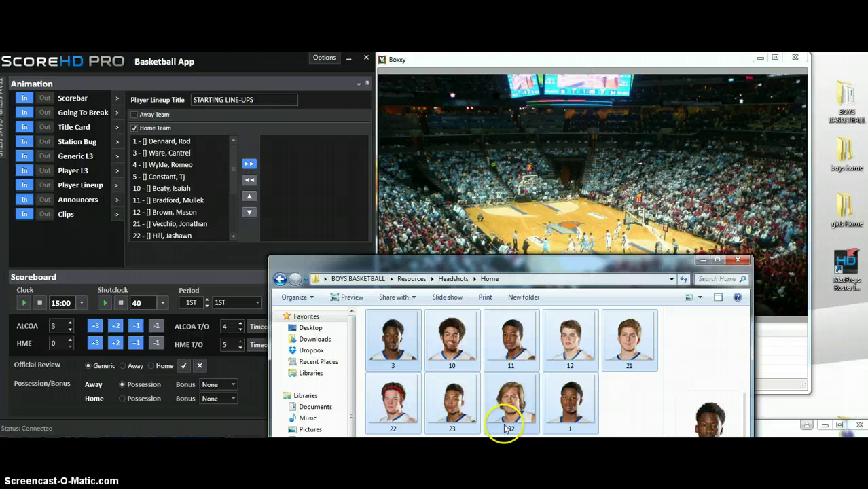
click(469, 435)
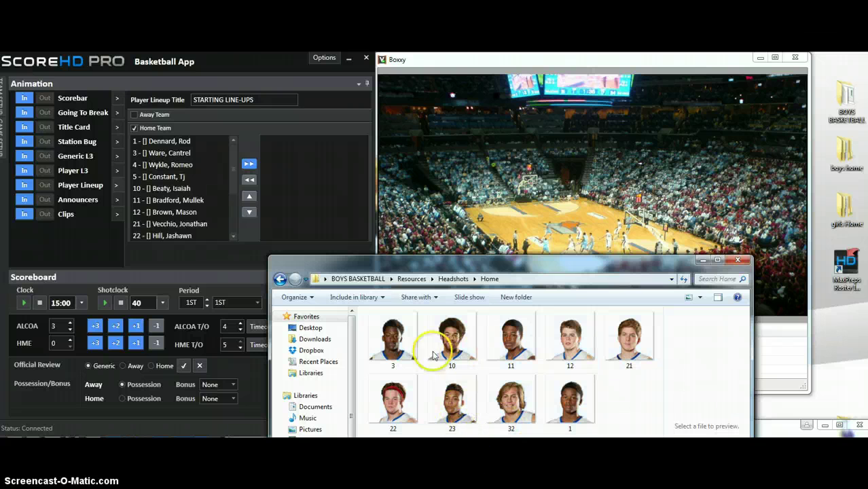
click(738, 260)
click(738, 260)
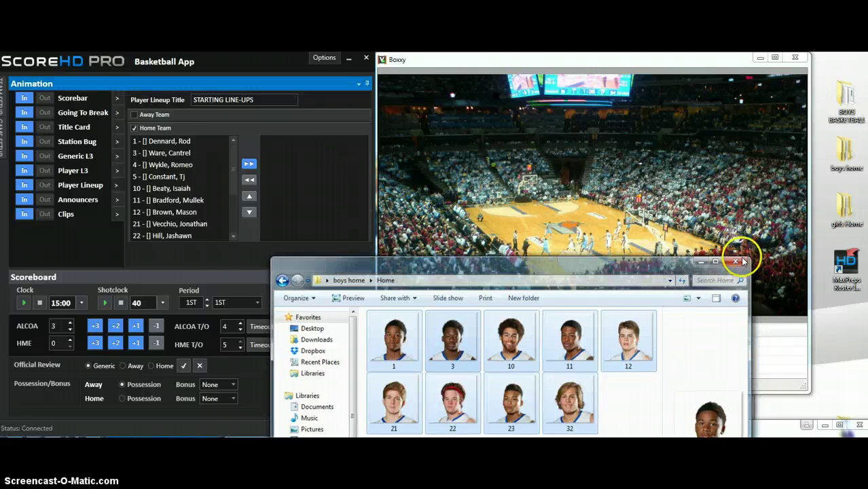
Switch the player lower-third to HOME so its player loads with his headshot, then reopen the line-up settings.
click(117, 170)
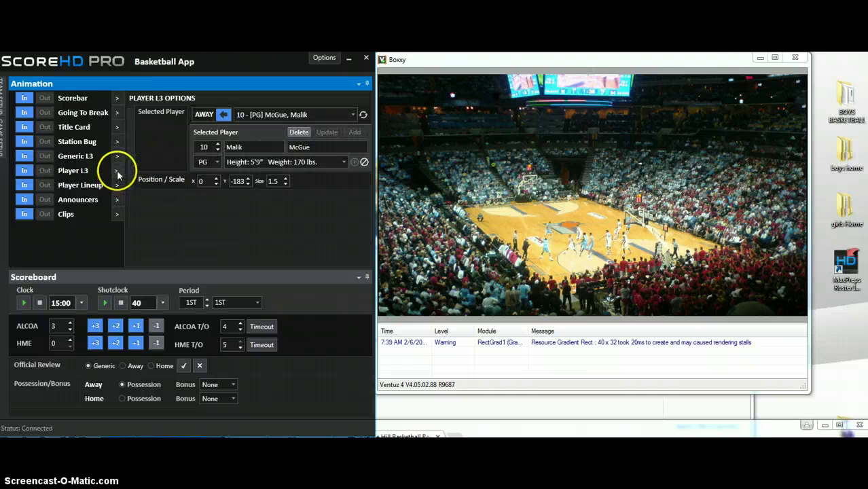
click(224, 114)
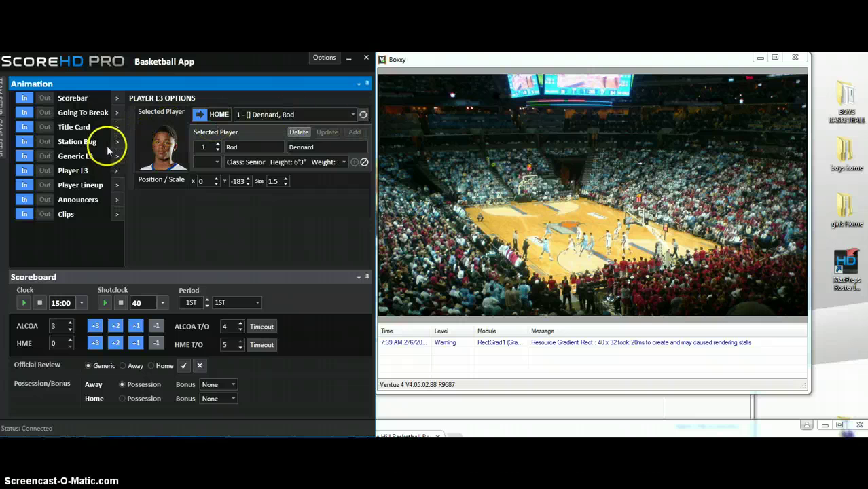
click(117, 186)
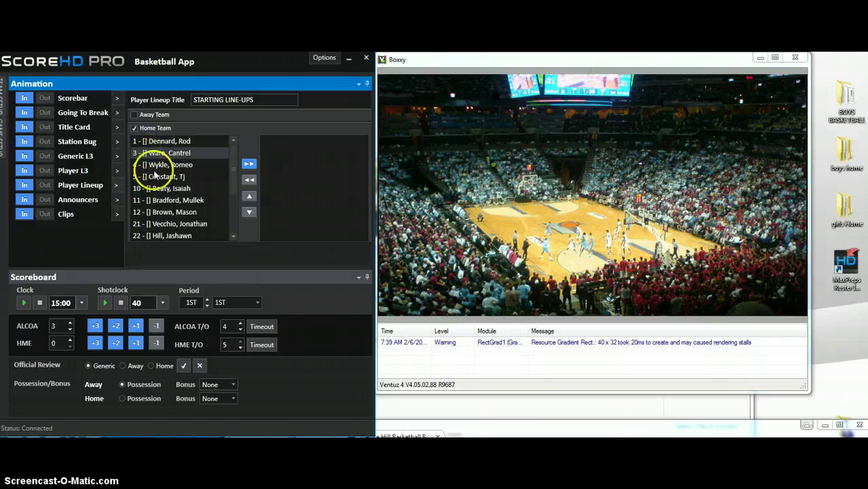
Add home players 23, 1 and 32 to the starting line-up.
drag(233, 180, 233, 190)
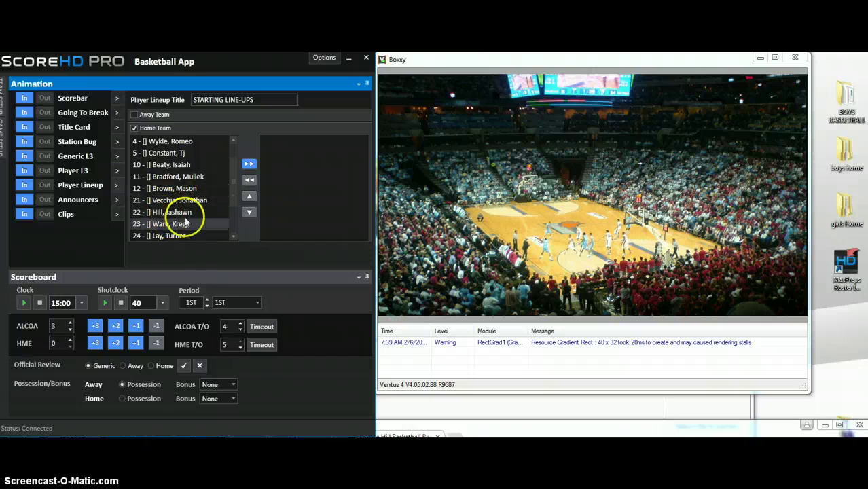
click(185, 223)
click(248, 164)
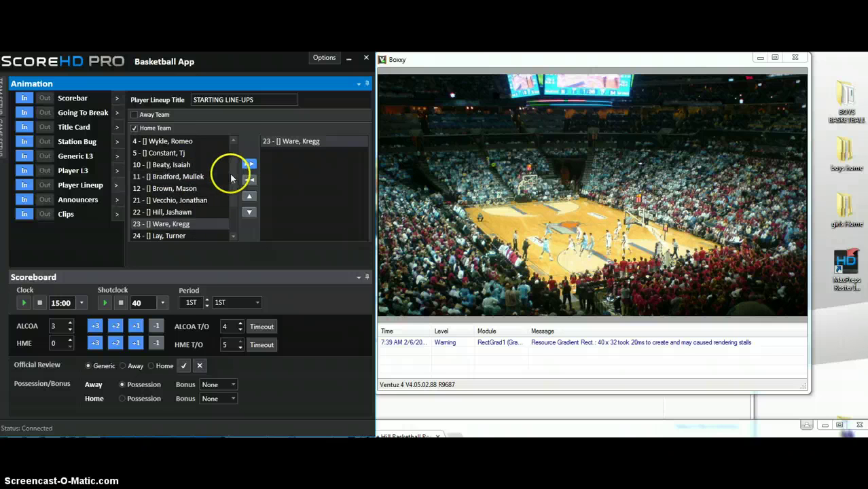
drag(231, 178, 233, 146)
click(207, 141)
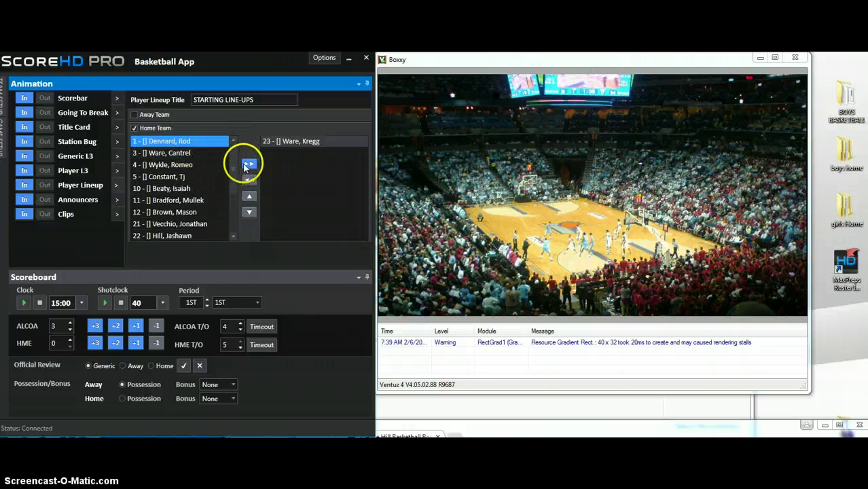
click(248, 165)
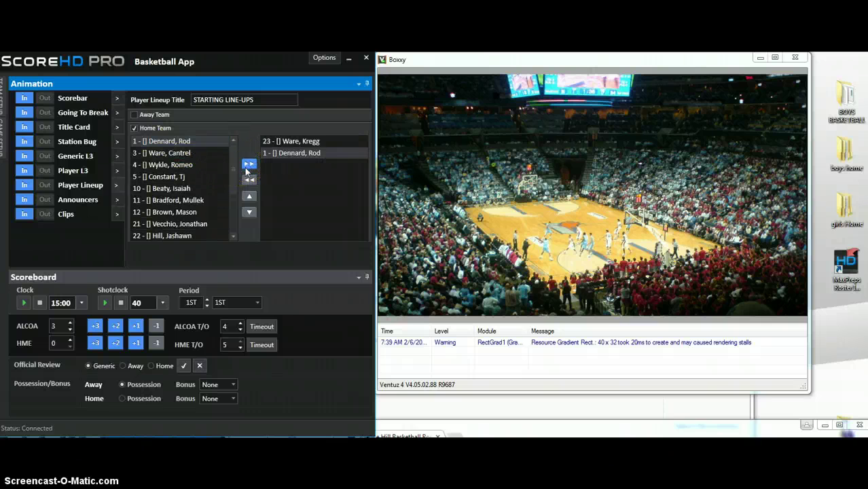
drag(236, 174, 235, 205)
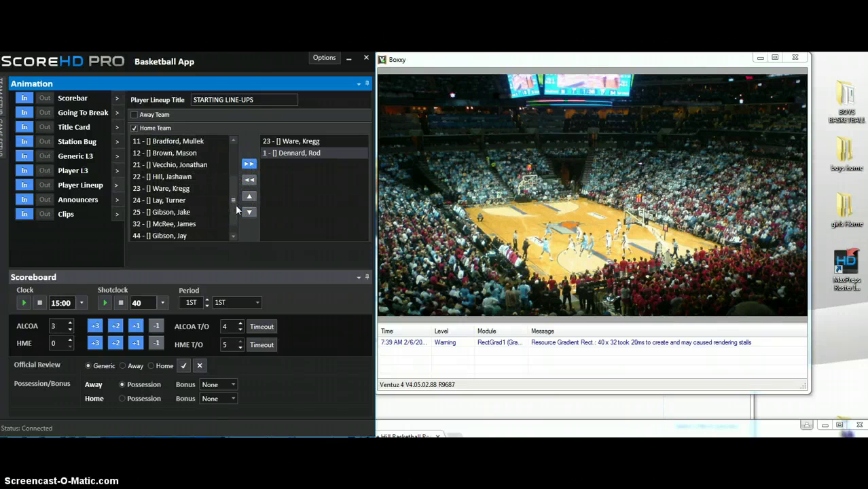
click(186, 224)
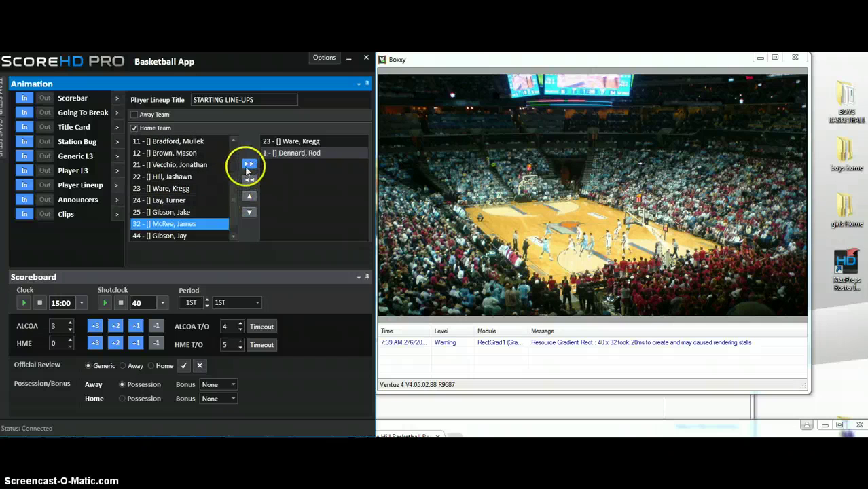
click(249, 164)
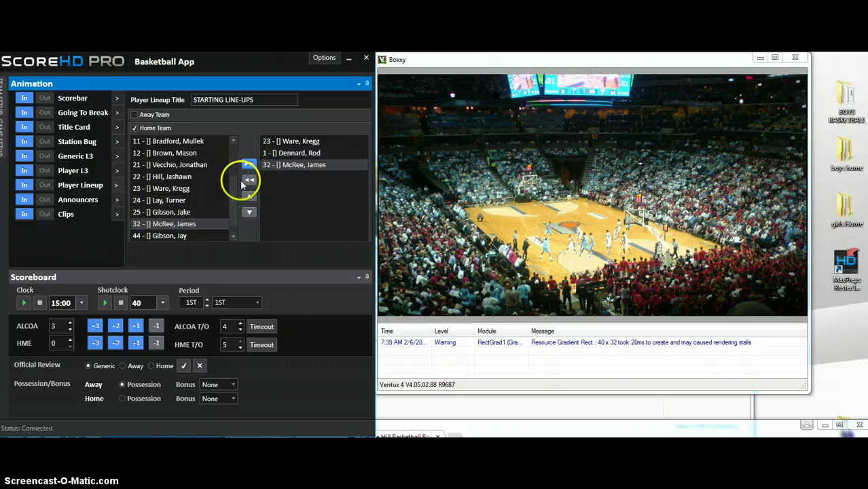
Add home players 10 and 21 to finish the five-man starting line-up.
scroll(229, 182, up, 1)
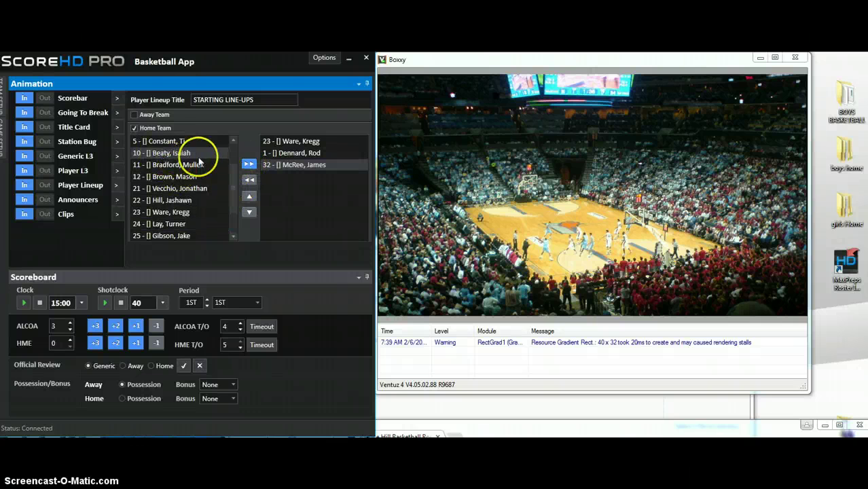
click(199, 156)
click(249, 164)
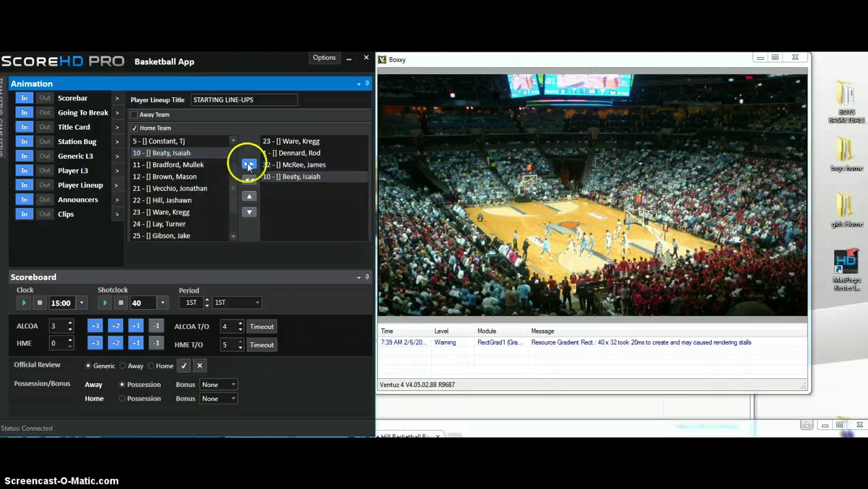
scroll(235, 196, down, 1)
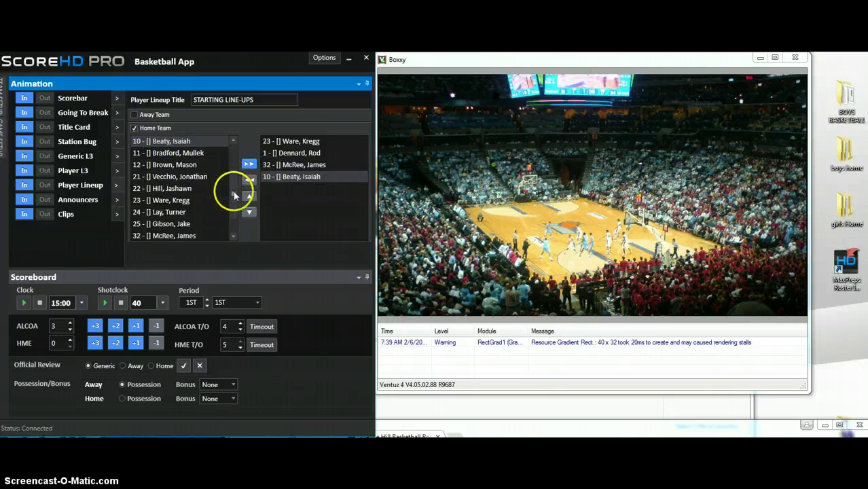
scroll(180, 178, down, 1)
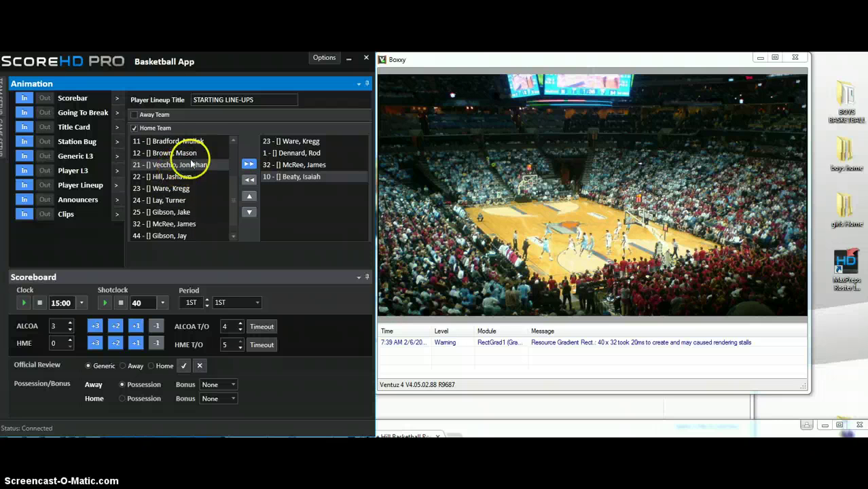
click(193, 165)
click(249, 164)
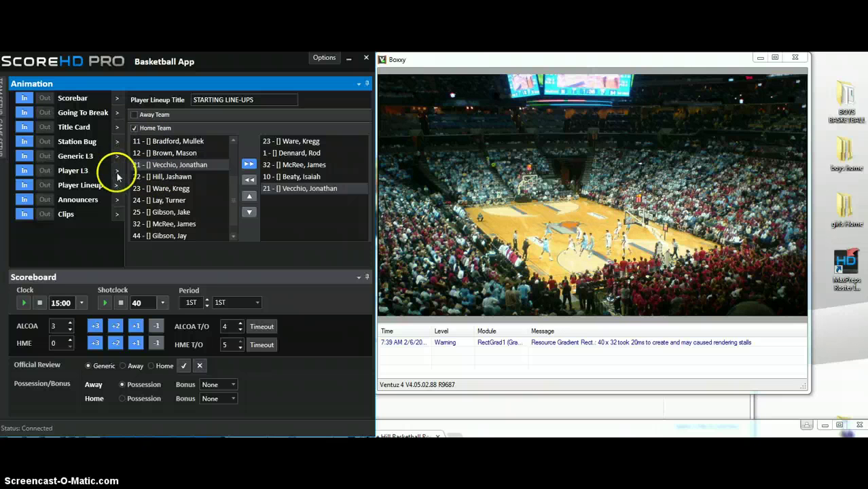
click(25, 187)
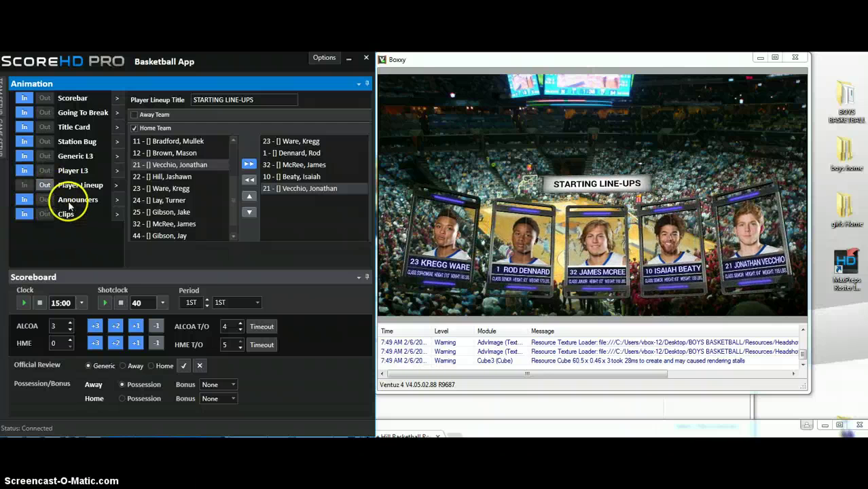
click(44, 184)
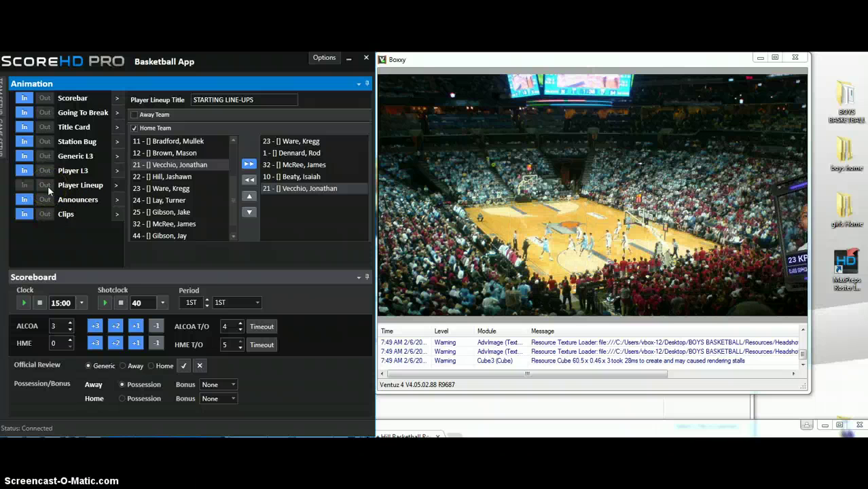
Switch from Home Team to Away Team and add away players 14 and 21 to the line-up.
click(134, 129)
click(133, 114)
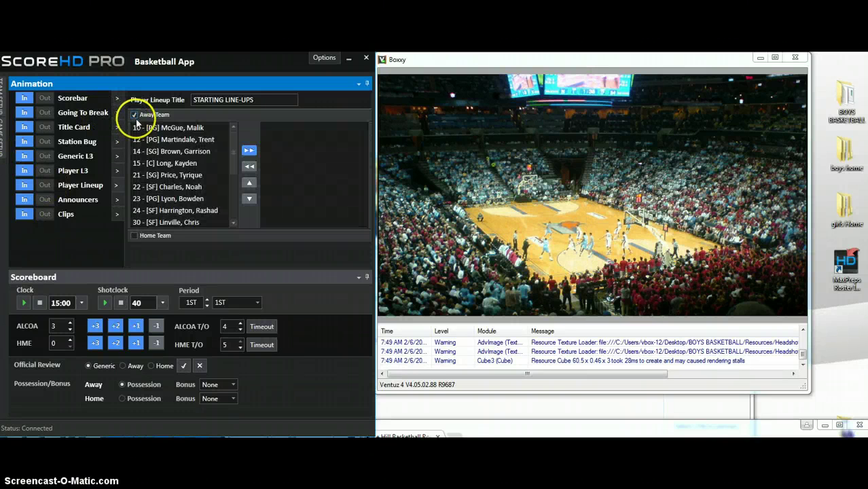
click(194, 150)
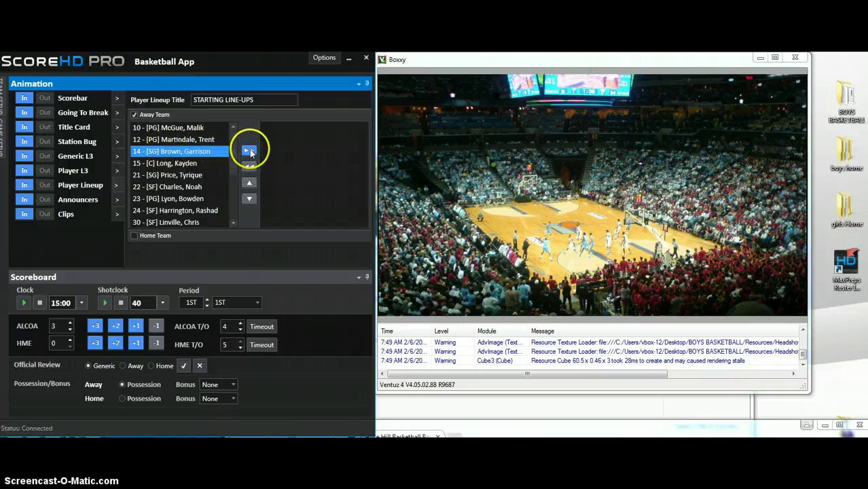
click(250, 151)
click(166, 175)
click(249, 150)
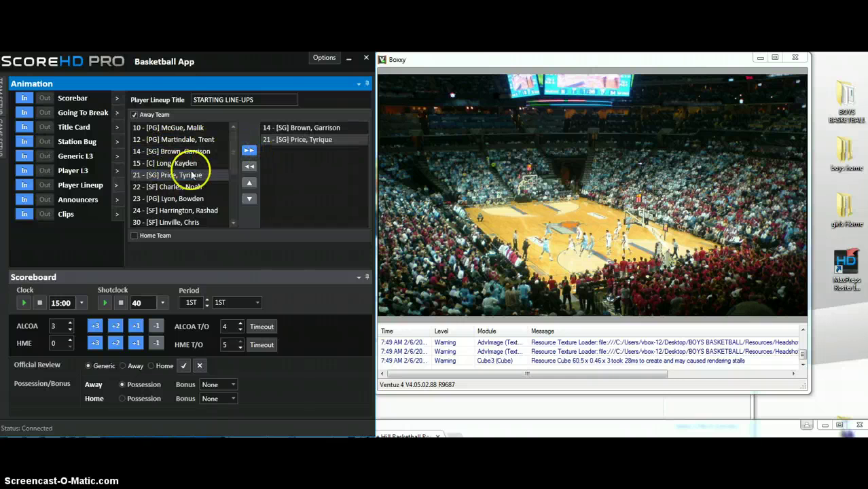
Add away players 23, 12 and 22, then air the away starting line-up graphic.
click(182, 198)
click(246, 151)
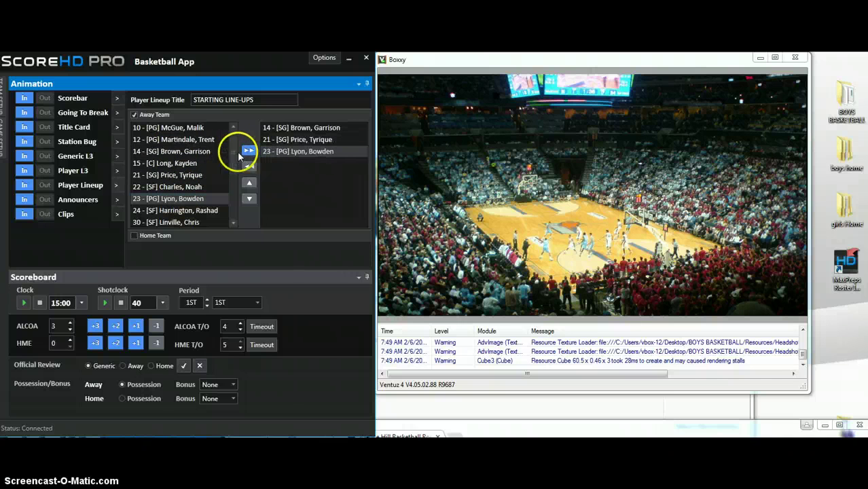
click(194, 140)
click(250, 151)
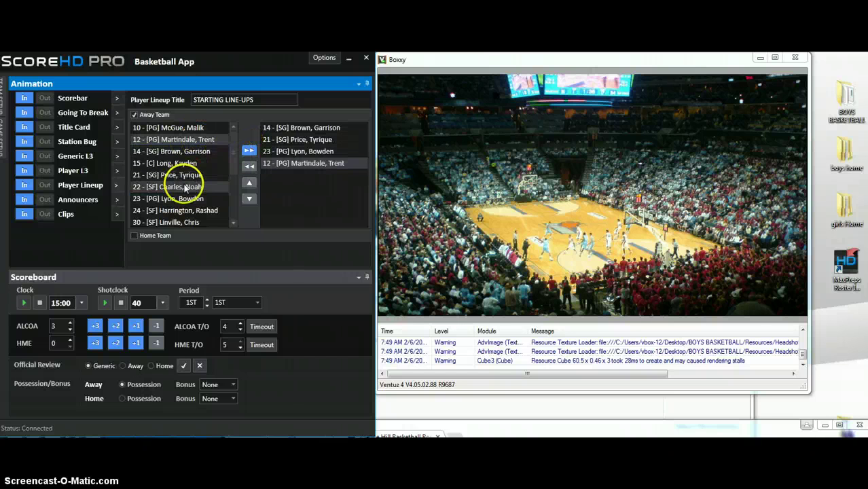
click(203, 187)
click(248, 151)
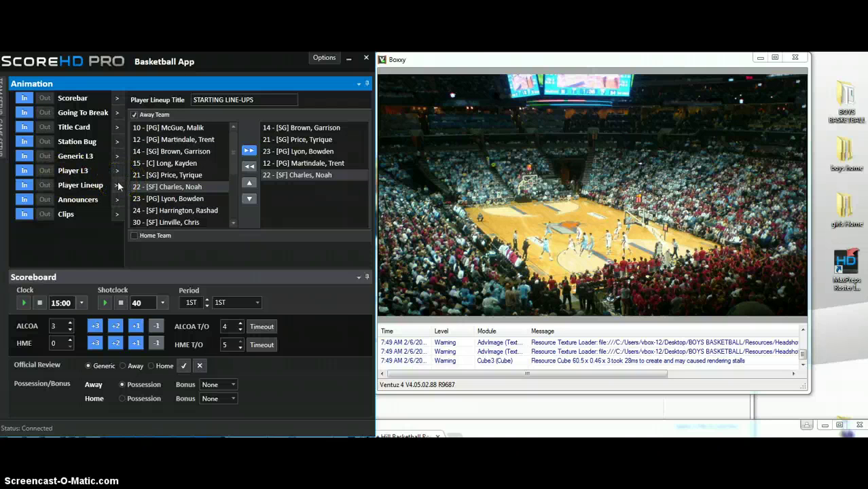
click(26, 185)
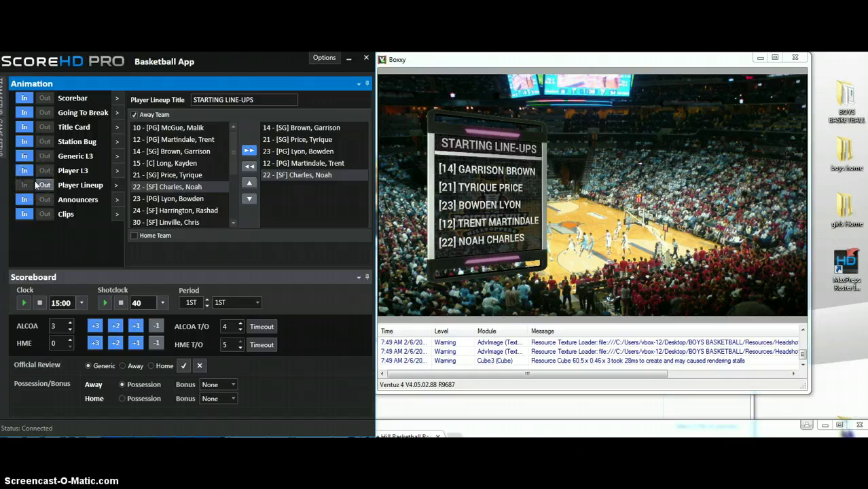
Take the away starting line-up off air and tick Home Team again.
click(43, 185)
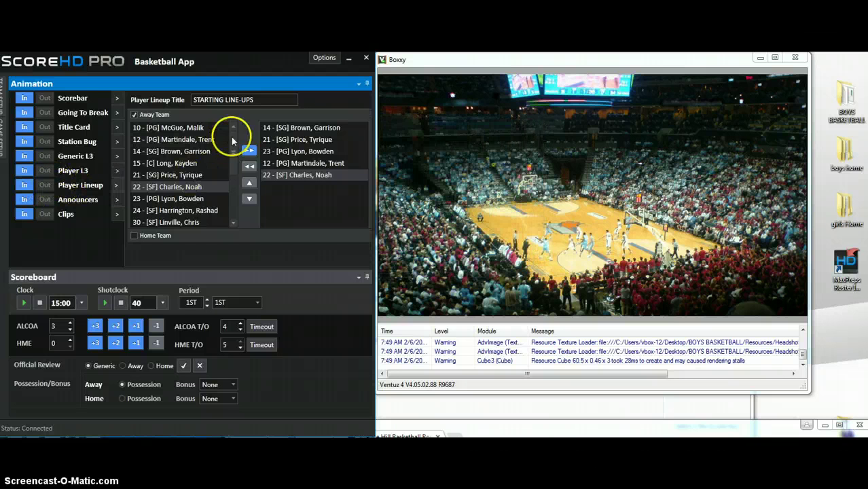
click(134, 236)
Untick Away Team and air the home starting line-up cards for 23, 1, 32, 10 and 21.
click(134, 115)
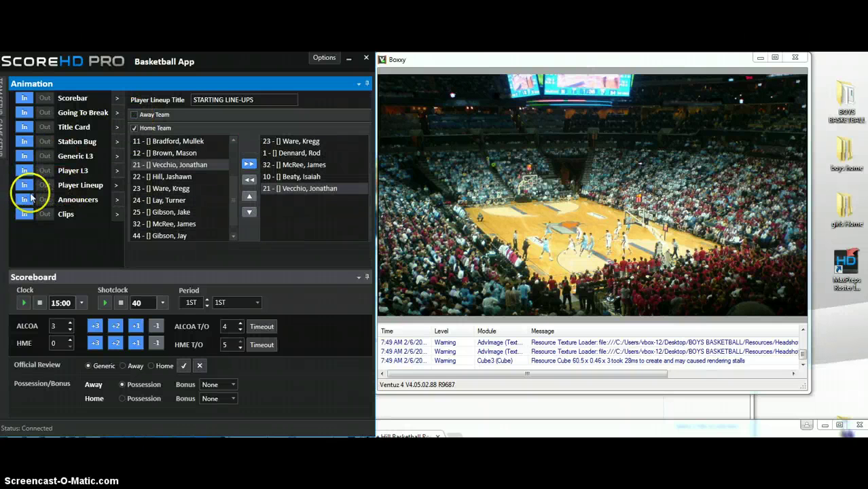
click(24, 185)
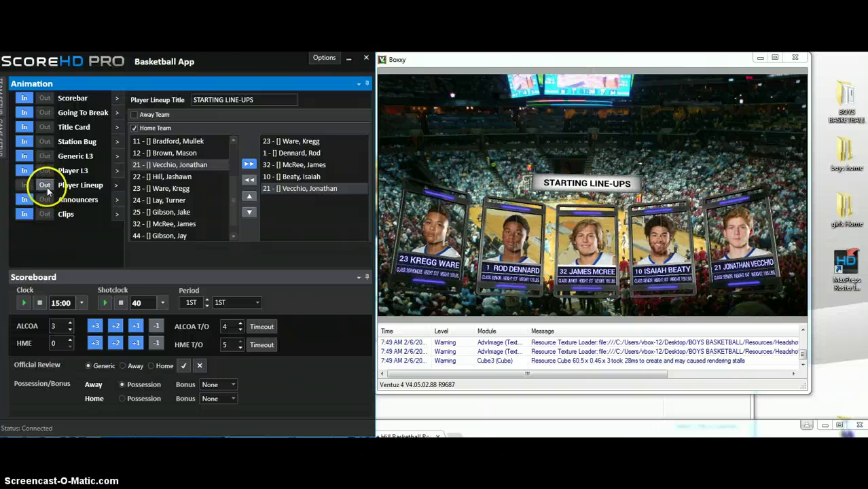
Check the BOYS BASKETBALL Headshots › Home folder, close it, and take the home line-up graphic off air.
double_click(845, 102)
drag(626, 353, 574, 274)
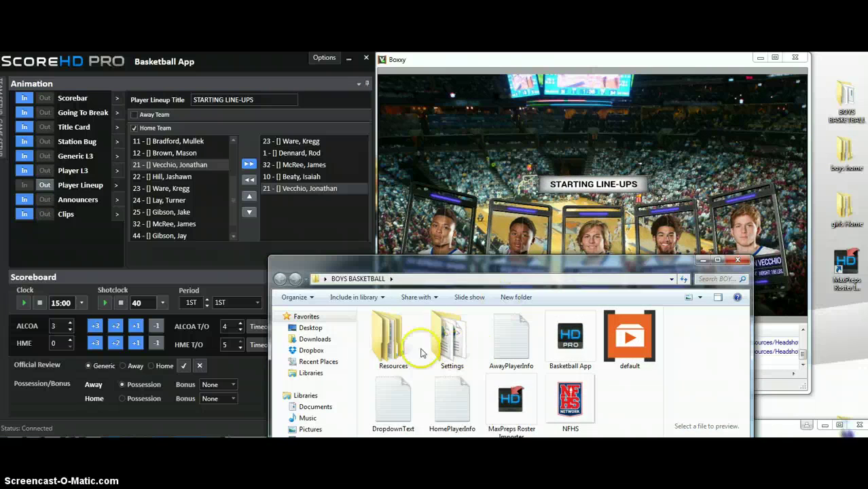
double_click(390, 341)
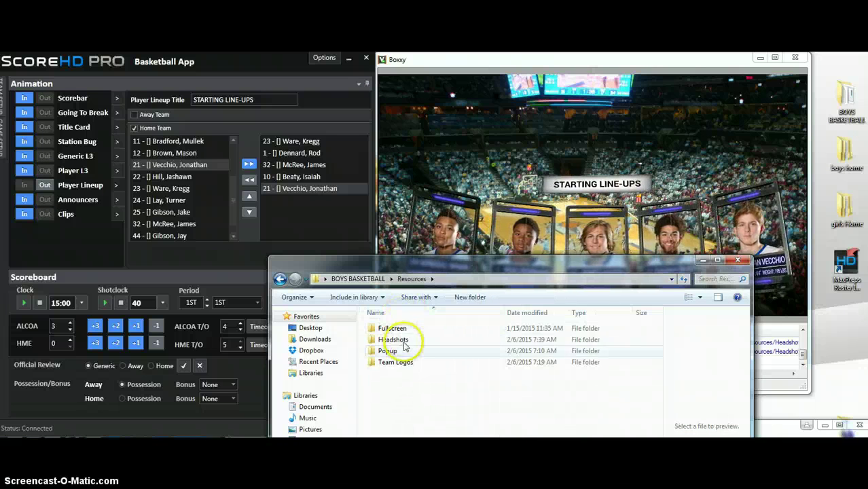
double_click(393, 340)
double_click(393, 341)
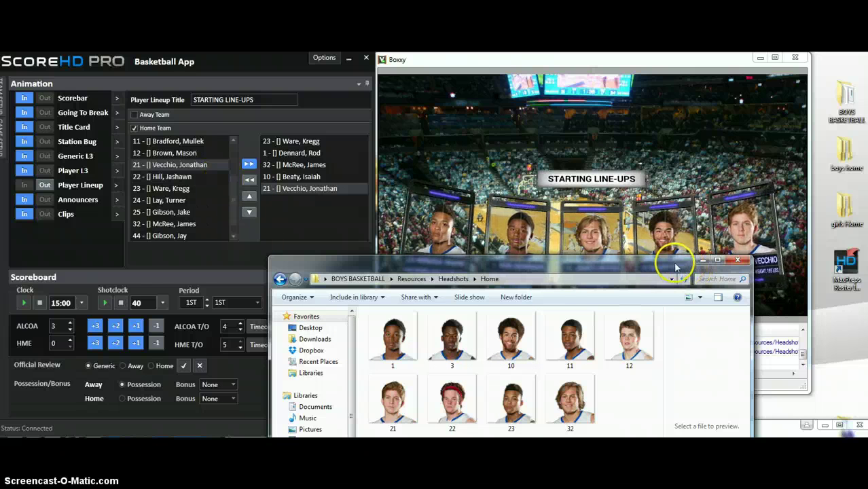
click(737, 260)
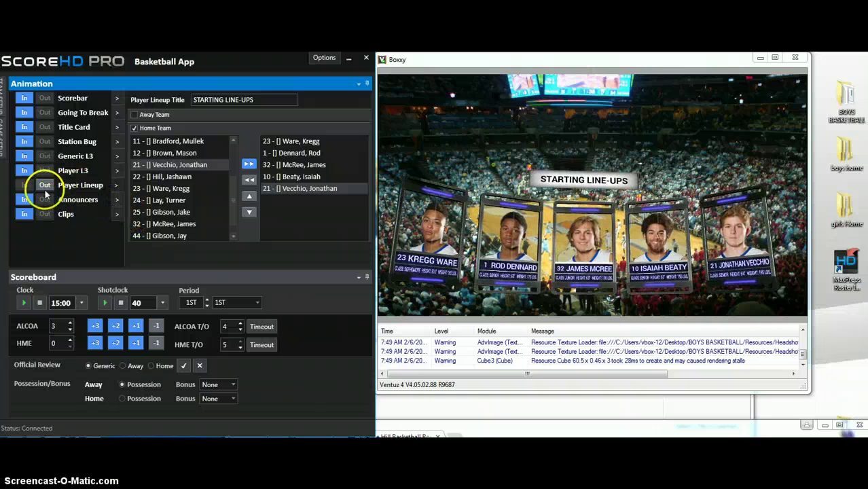
click(44, 185)
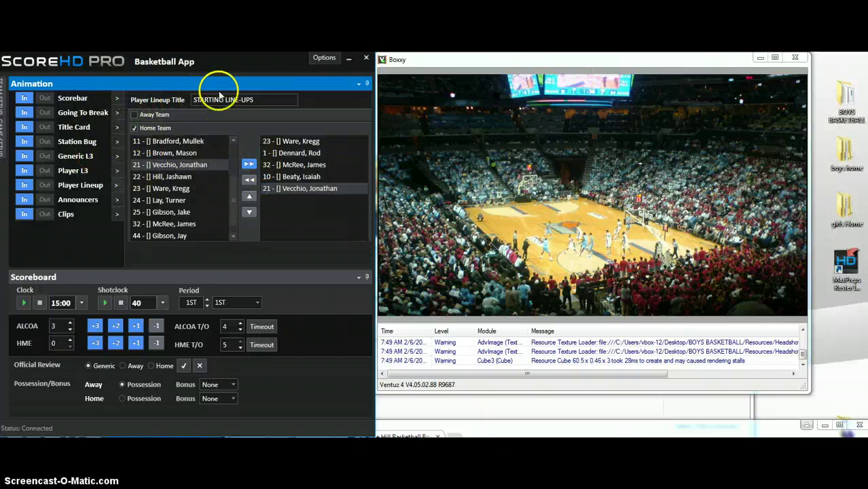
Retitle the line-up ON THE FLOOR and remove players 23 and 1, leaving 32, 10 and 21.
drag(257, 99, 187, 101)
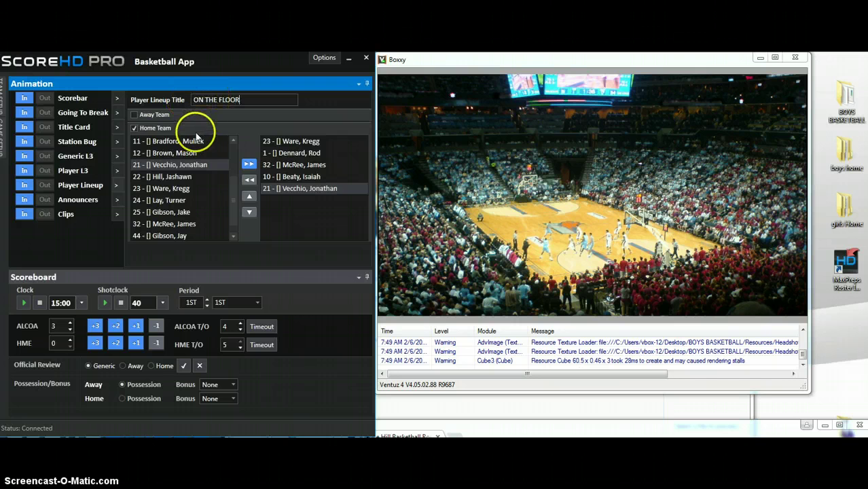
click(291, 141)
click(250, 180)
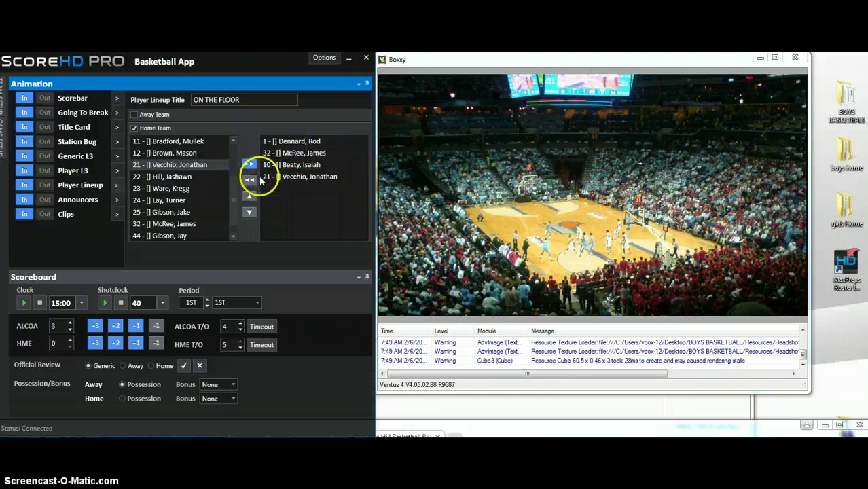
click(291, 141)
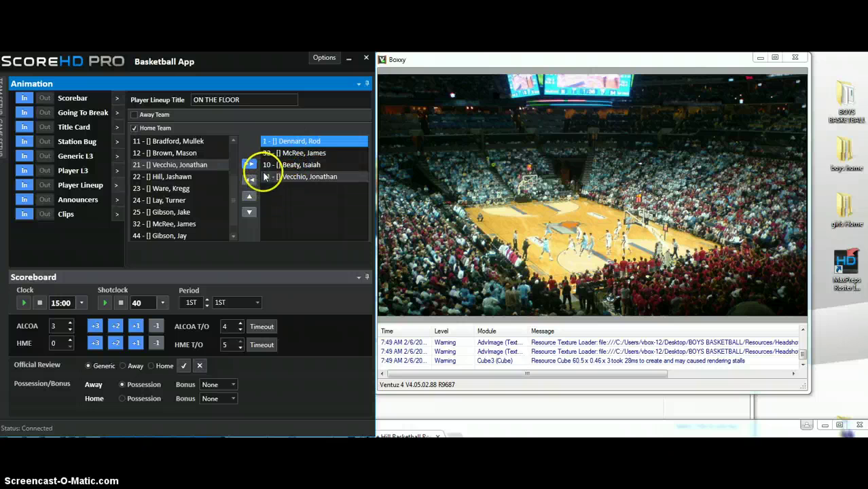
click(250, 179)
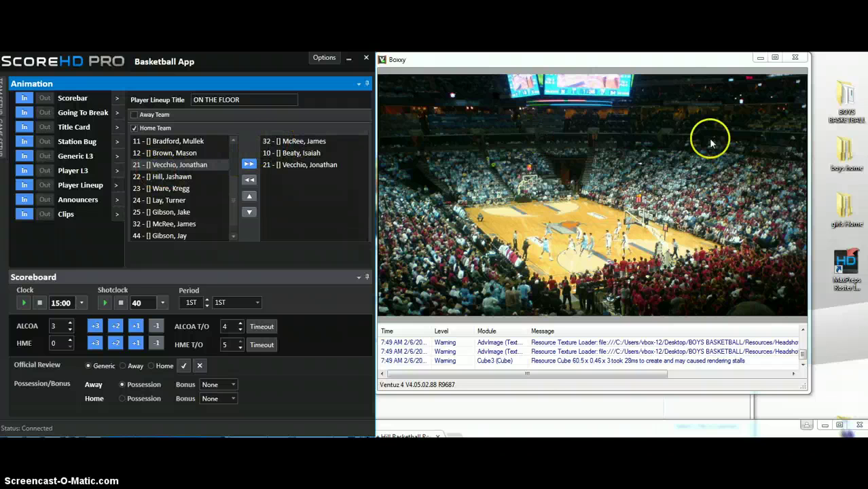
Open the BOYS BASKETBALL > Resources > Headshots > Home folder in Explorer.
click(848, 102)
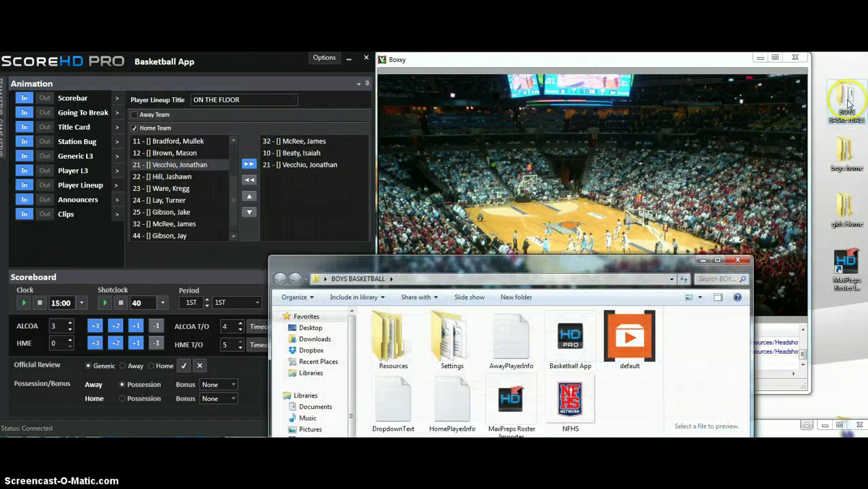
click(448, 360)
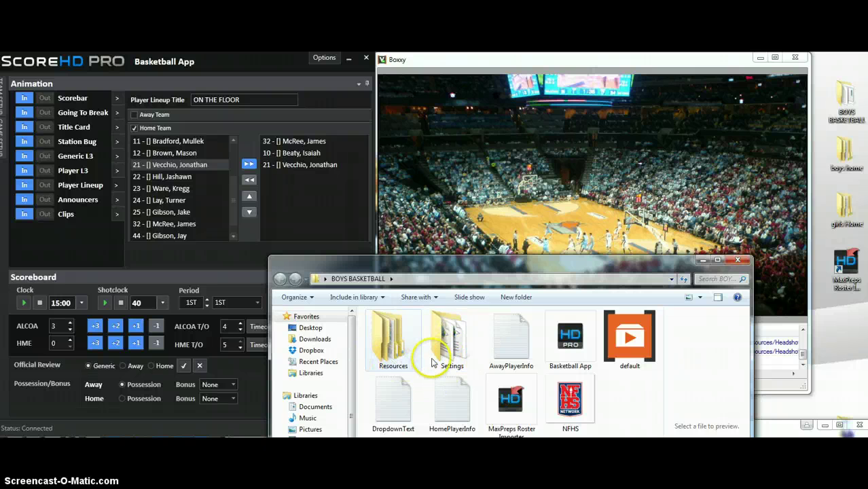
double_click(390, 343)
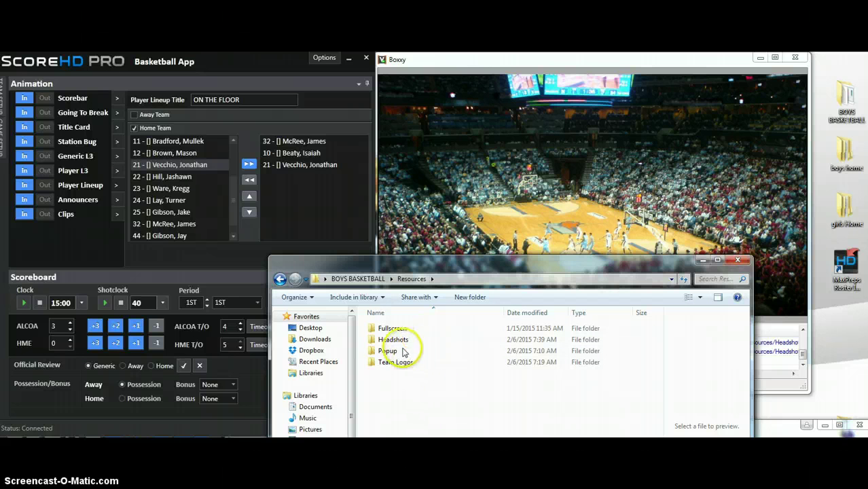
double_click(393, 340)
click(395, 343)
double_click(396, 344)
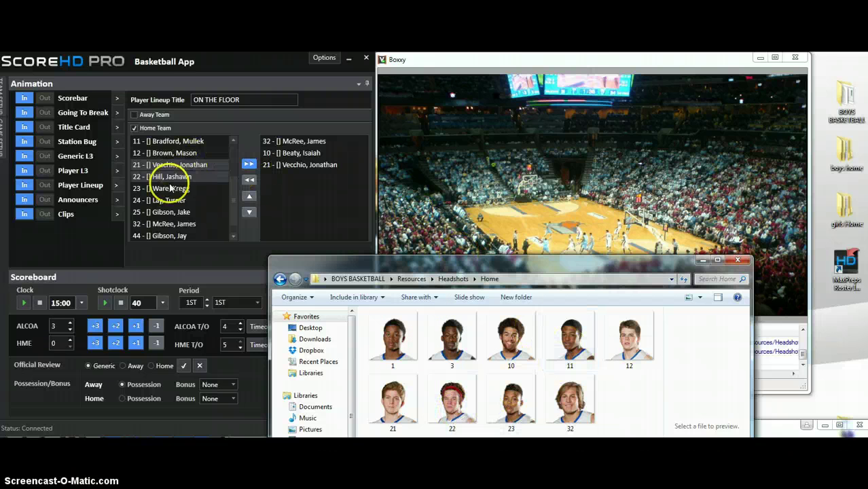
Add players 22 and 11 to the ScoreHD home lineup.
click(195, 179)
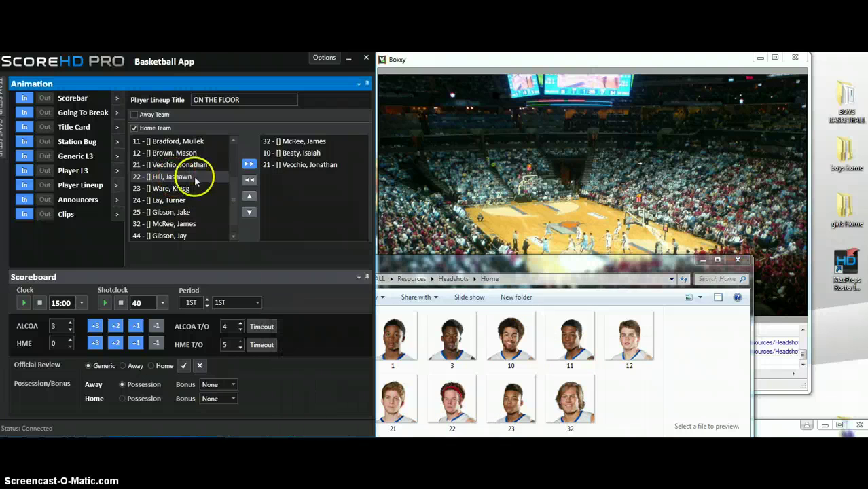
click(249, 164)
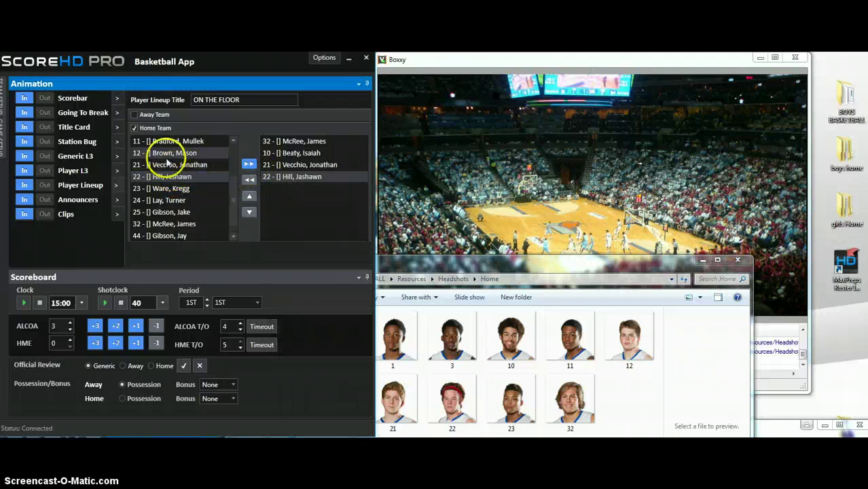
click(200, 141)
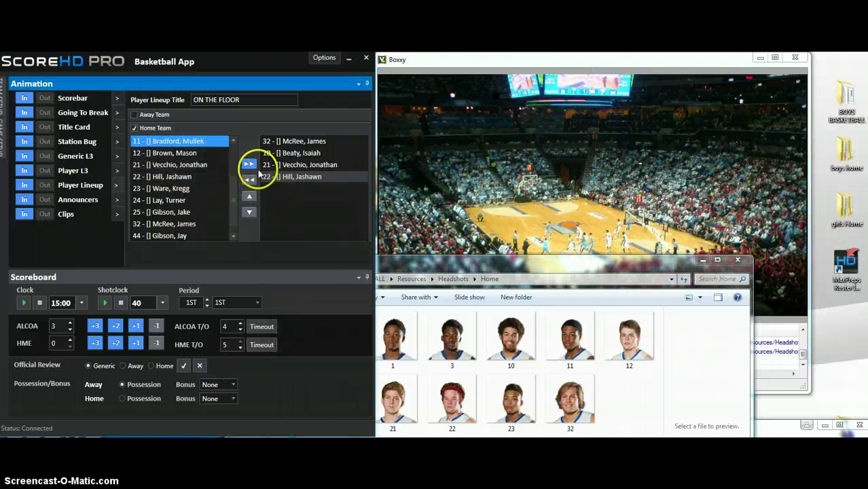
click(250, 166)
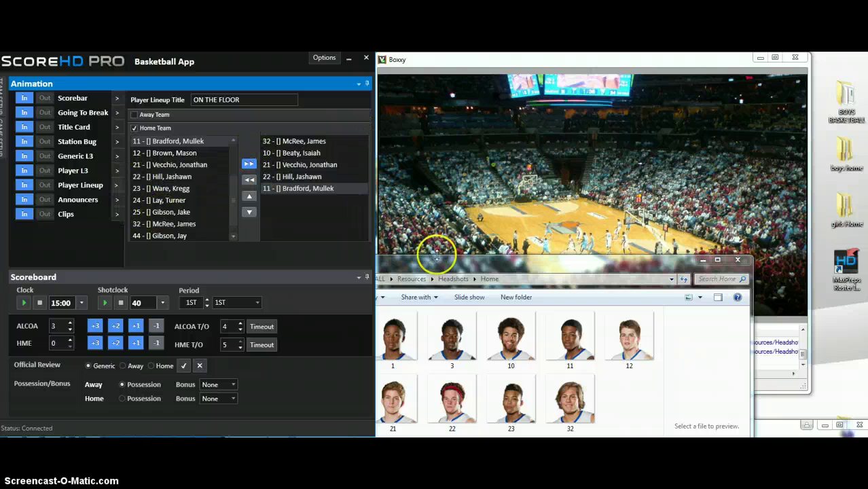
drag(436, 255, 495, 333)
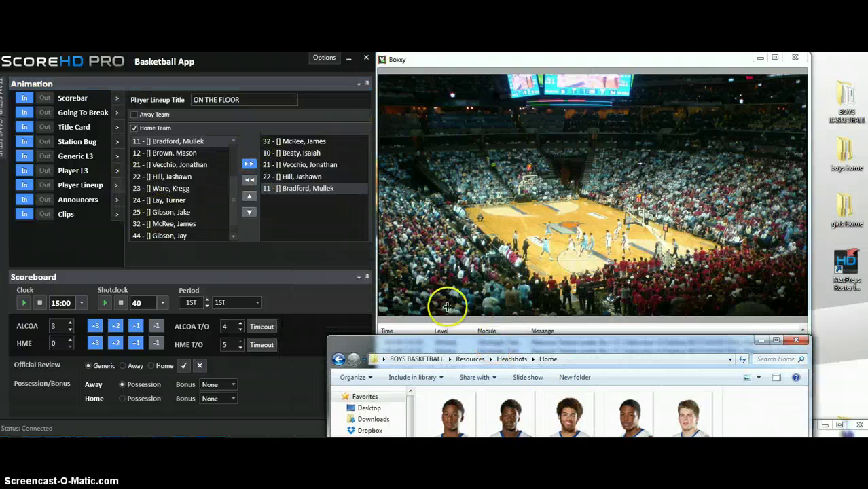
Air the On the Floor cards for players 32, 10, 21, 22 and 11, then take them off.
click(26, 185)
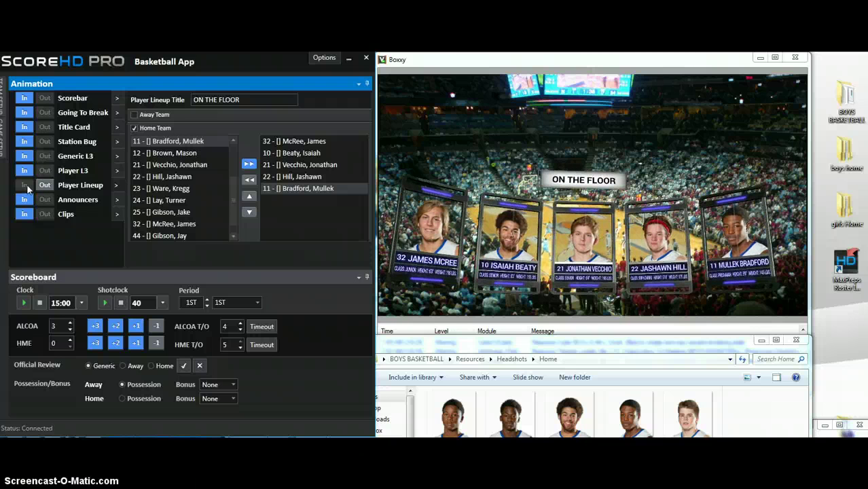
click(43, 186)
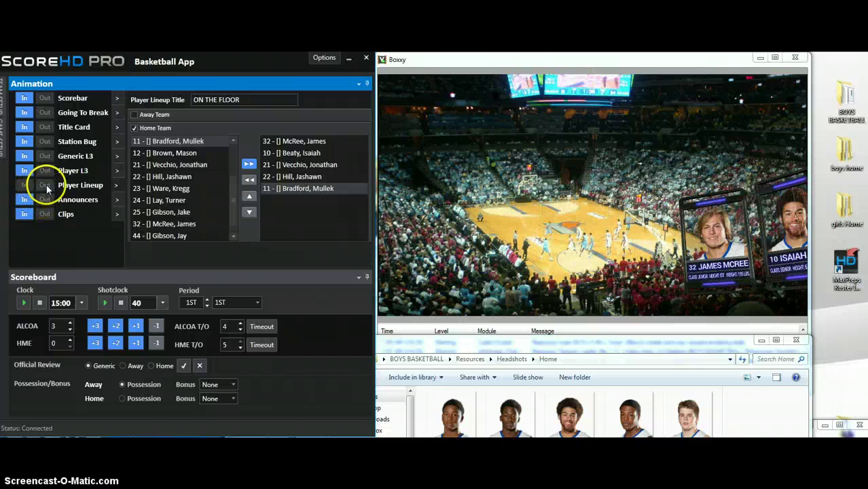
drag(243, 101, 188, 101)
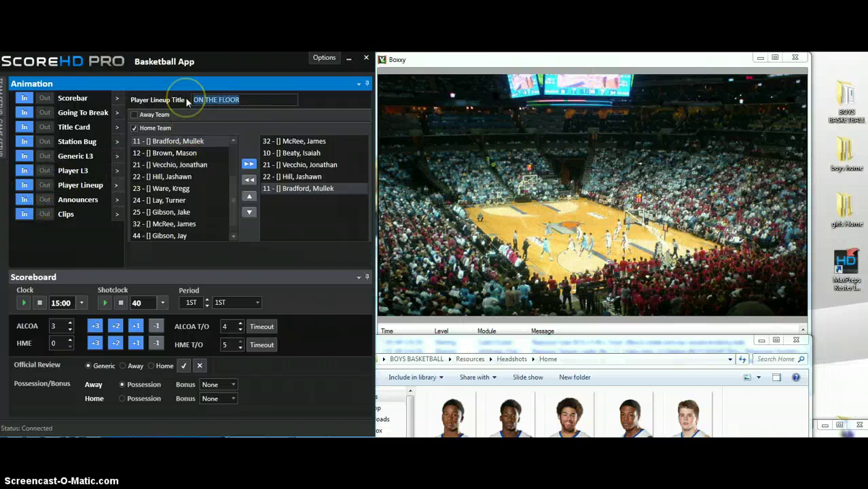
Retitle the lineup 'IMPACT PLAYERS OF THE GAME' and drop players 10, 21 and 11.
key(BackSpace)
text(IMPACT PLAYERS )
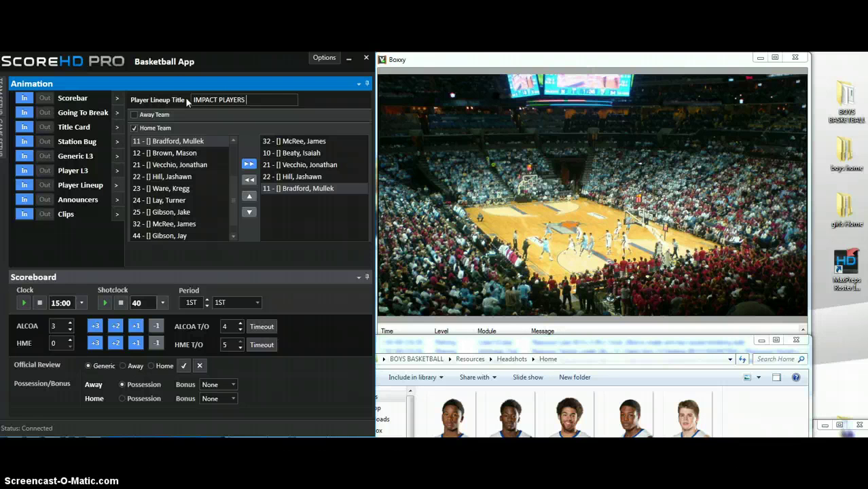
text(OF THE GAME)
click(282, 142)
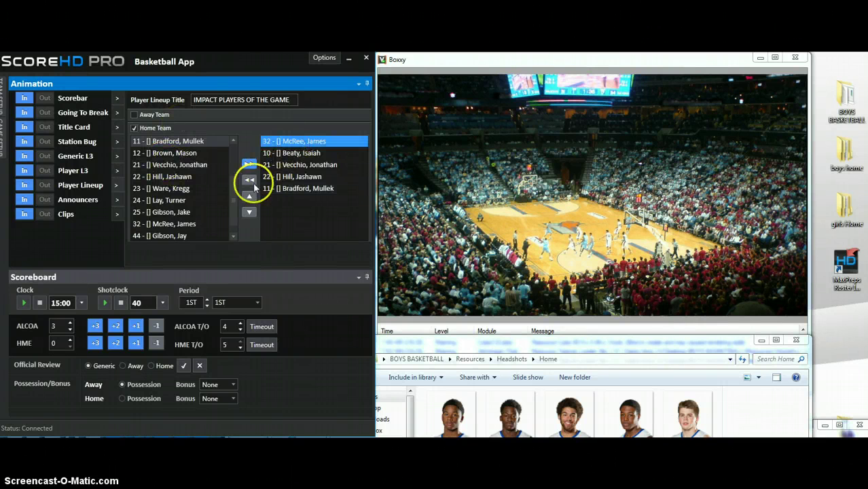
click(288, 153)
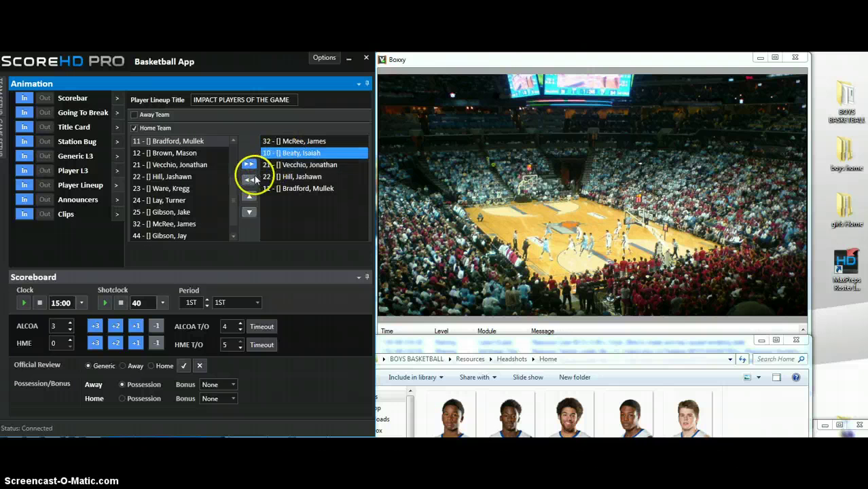
click(250, 179)
click(282, 153)
click(249, 180)
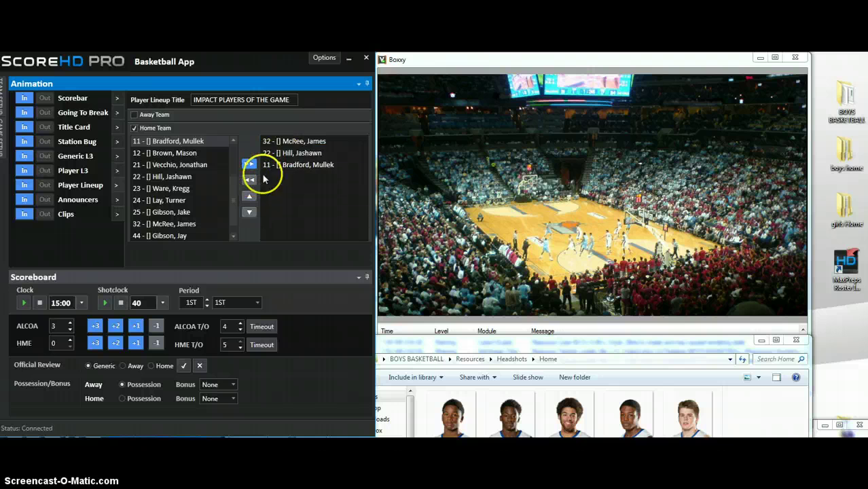
click(293, 164)
click(249, 180)
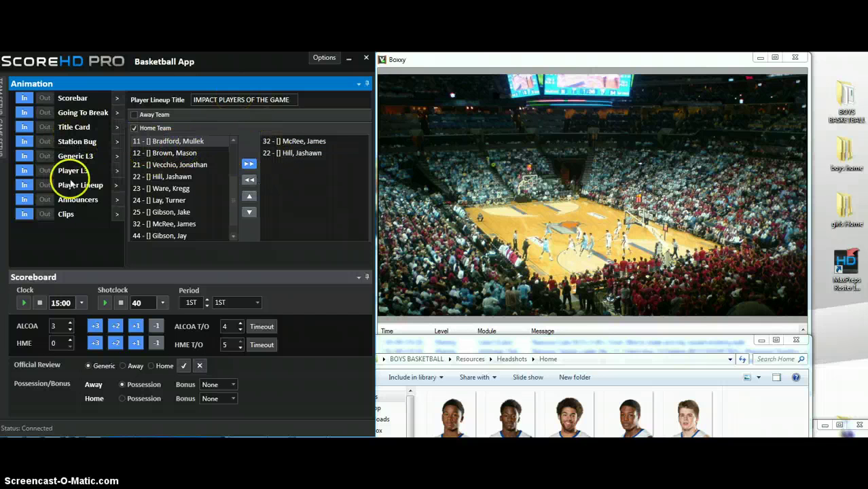
Air the Impact Players cards for 32 and 22, untick Home Team, then clear them.
click(24, 187)
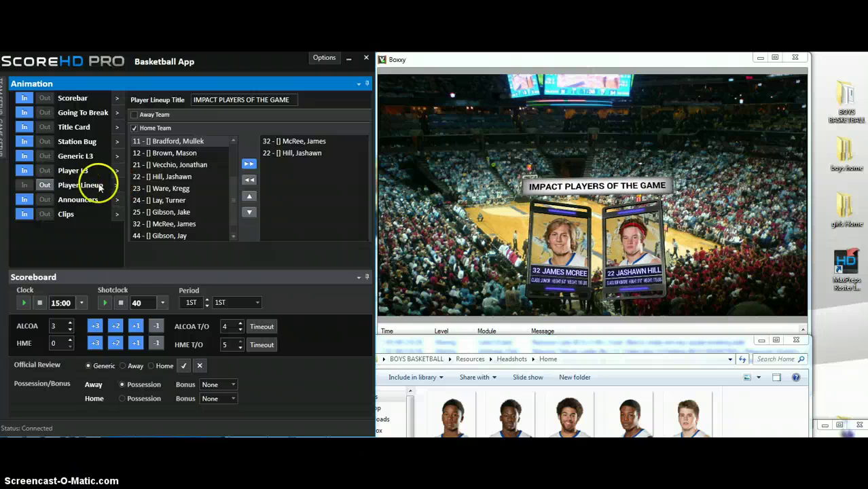
click(134, 129)
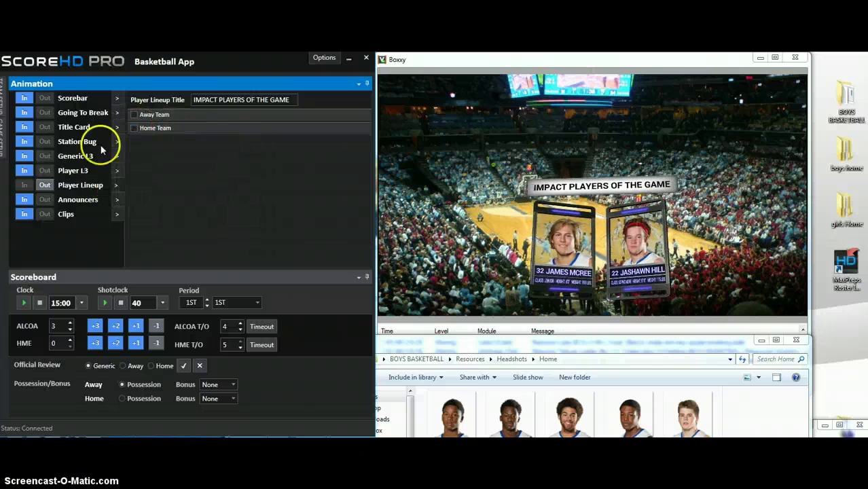
click(45, 185)
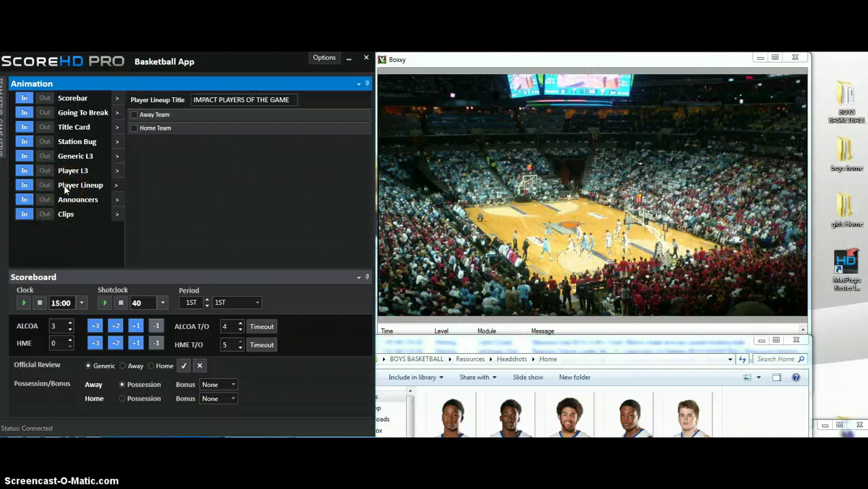